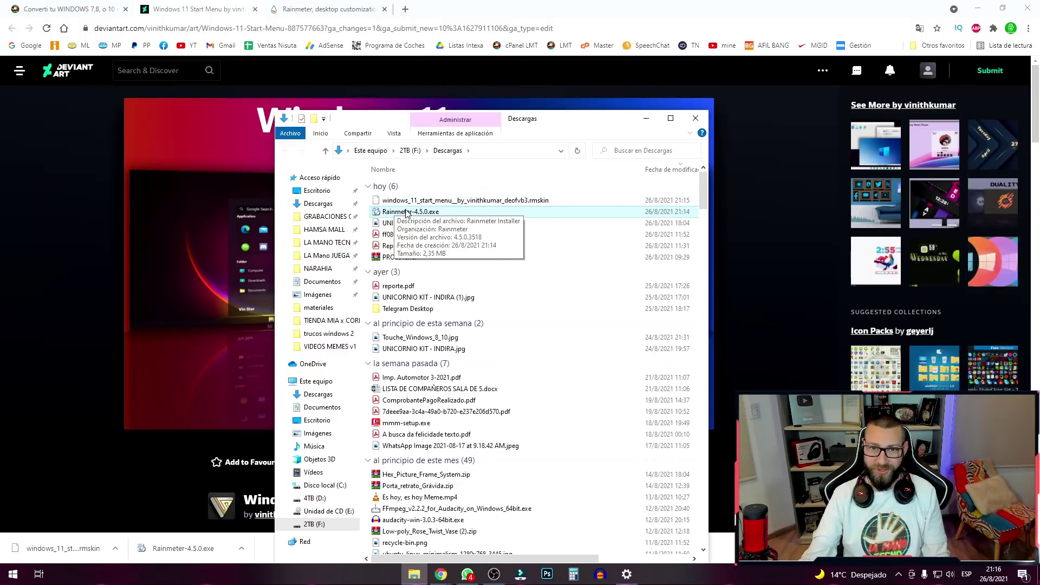
Install Rainmeter 4.5.0 in Spanish as a standard installation in C:\Program Files\Rainmeter, with the 64-bit version and startup launch enabled, and run it
{"action": "double_click", "coordinate": [408, 212]}
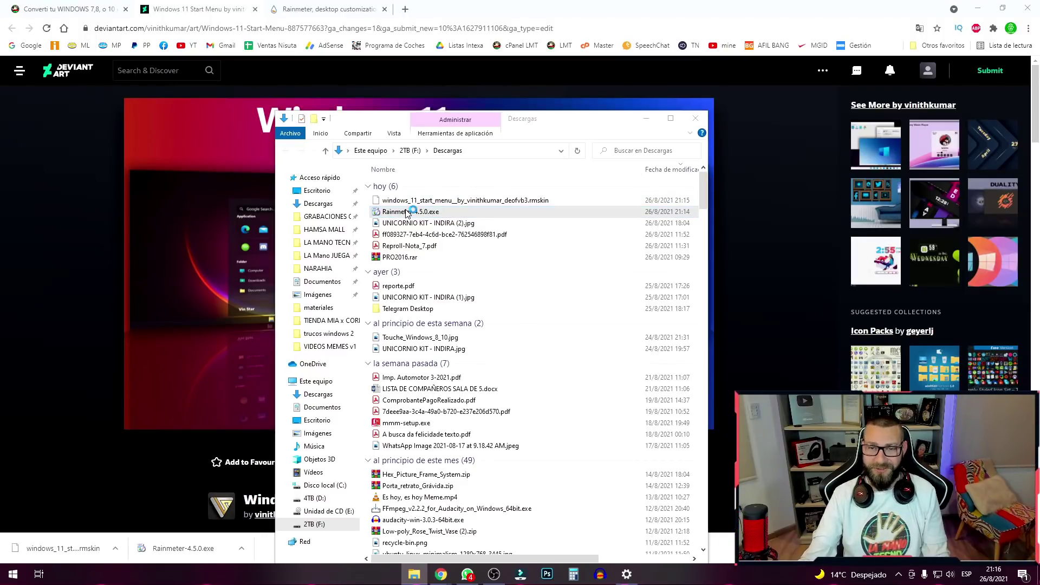
{"action": "left_click", "coordinate": [563, 301]}
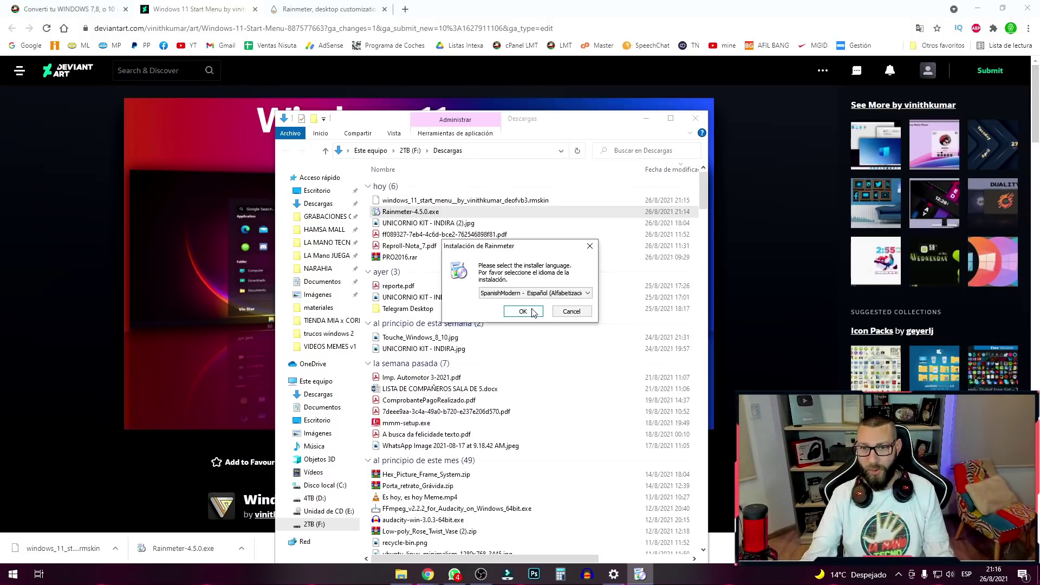
{"action": "left_click", "coordinate": [522, 312]}
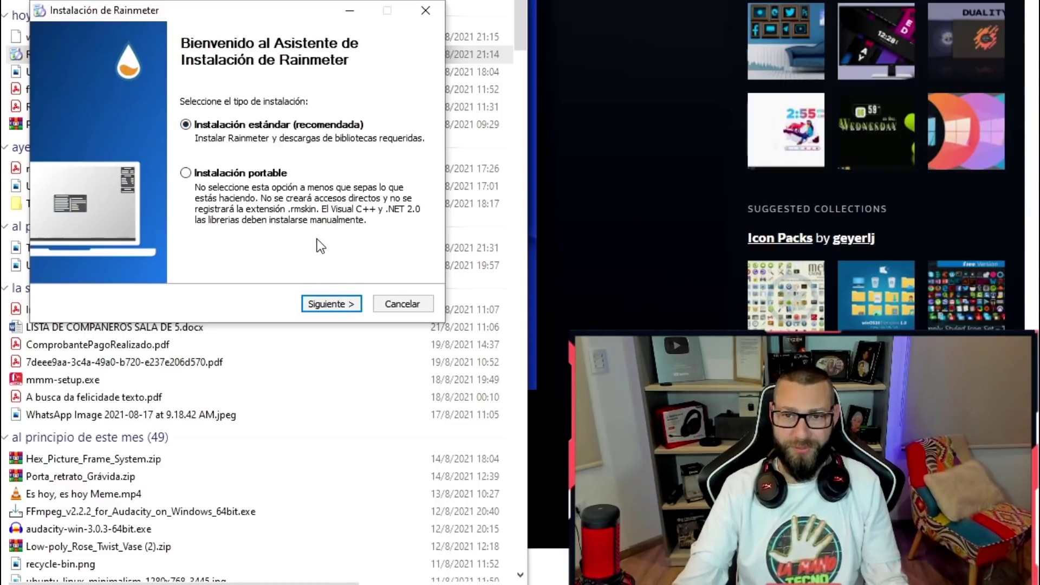
{"action": "left_click", "coordinate": [337, 303]}
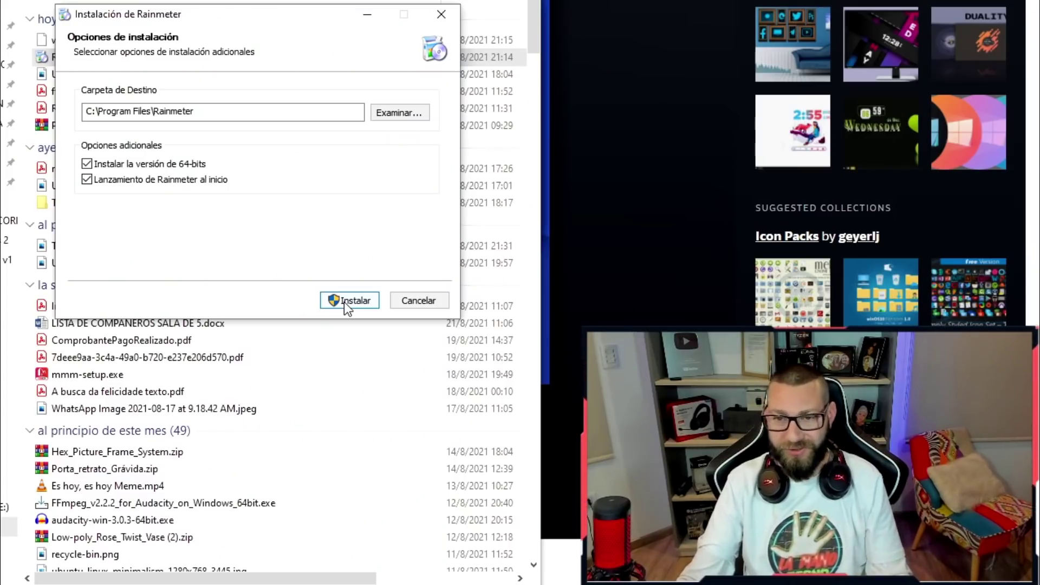
{"action": "left_click", "coordinate": [349, 300]}
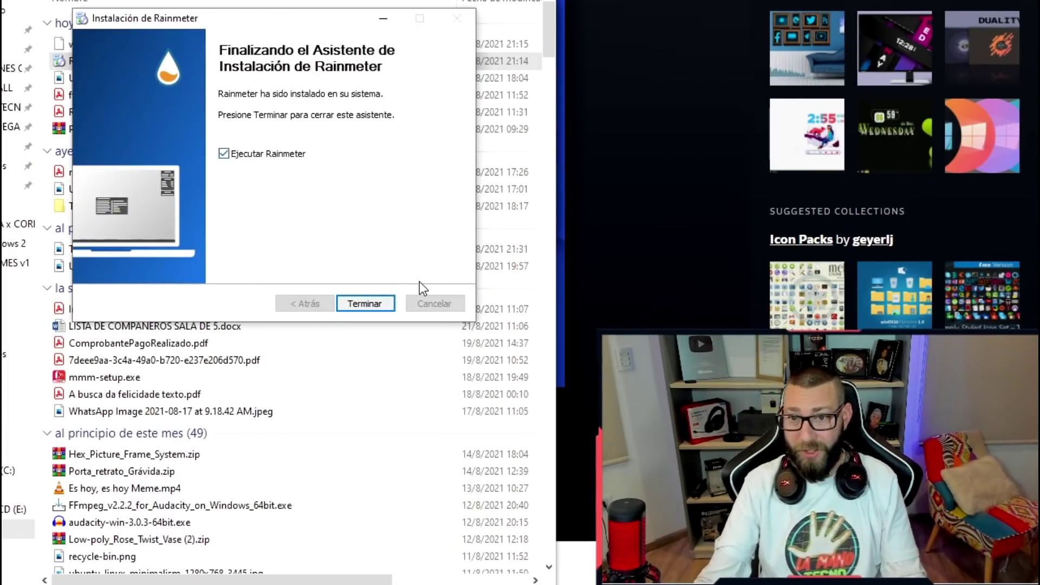
{"action": "left_click", "coordinate": [382, 305]}
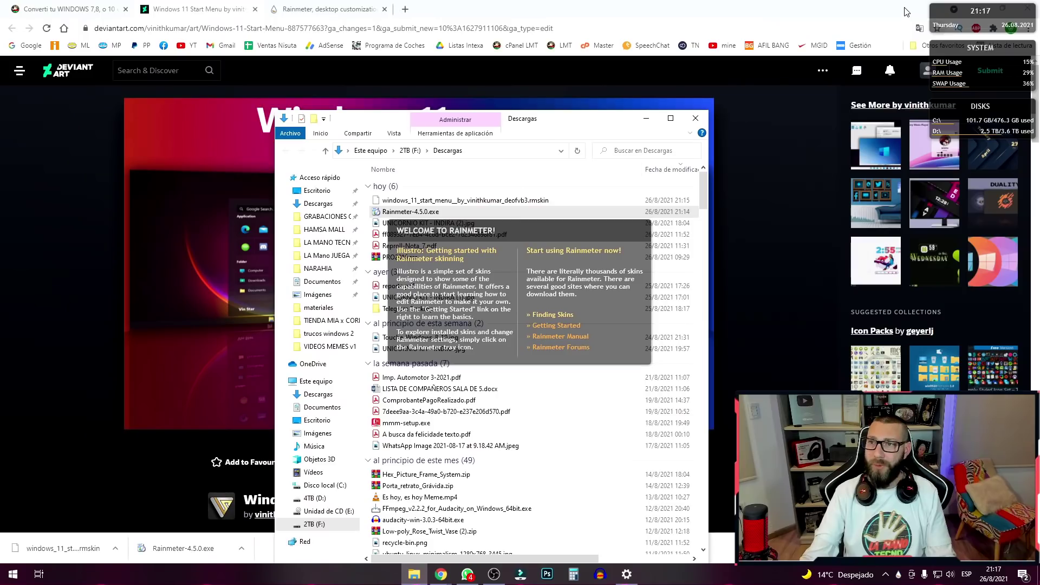
Minimize the browser and move the Descargas window higher on the desktop
{"action": "left_click", "coordinate": [906, 12]}
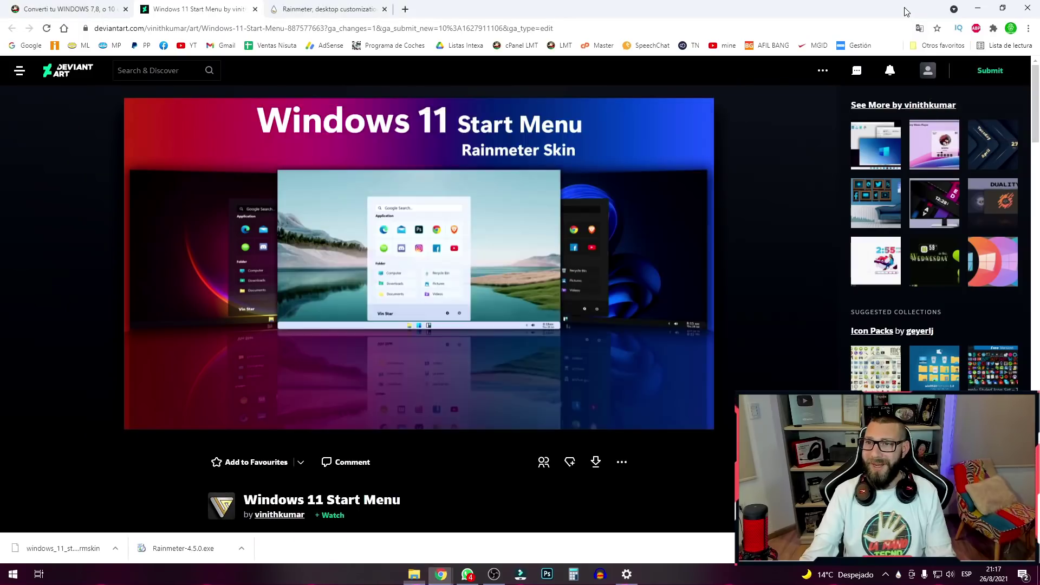
{"action": "left_click", "coordinate": [979, 8]}
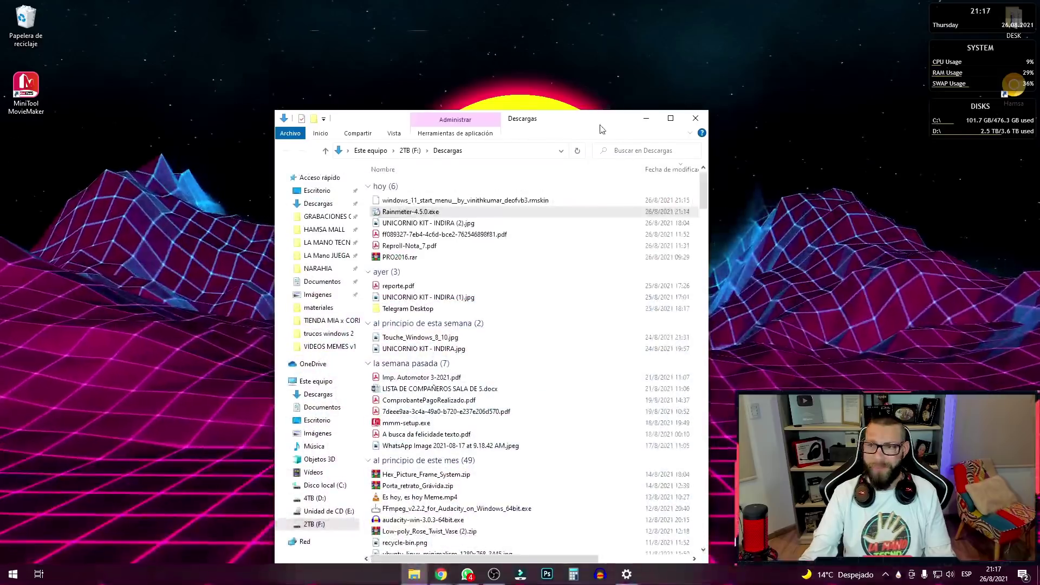
{"action": "left_click_drag", "start_coordinate": [599, 128], "coordinate": [636, 27]}
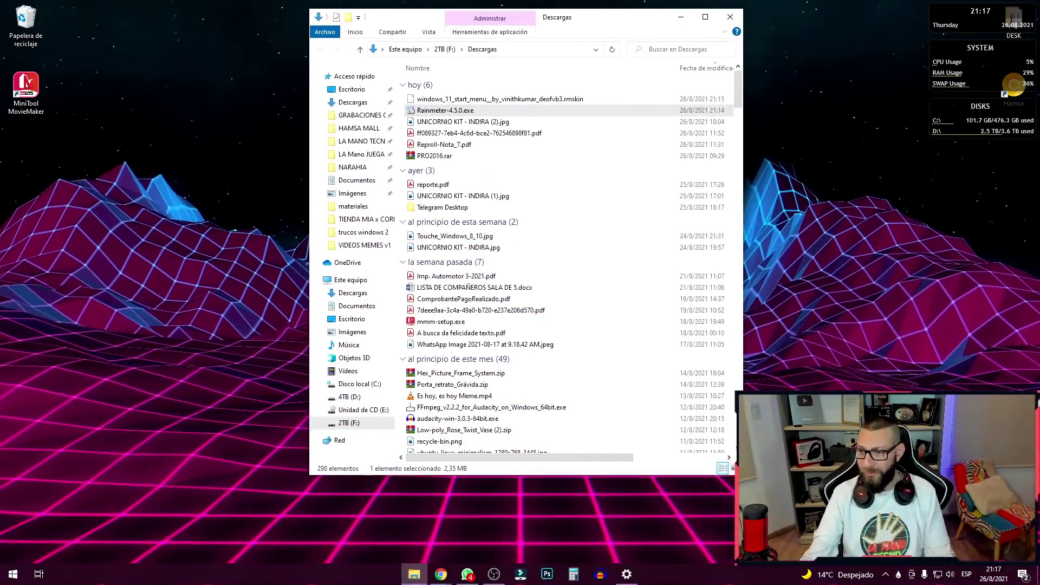
Spread the Disks, System and Clock skins apart on the desktop
{"action": "left_click_drag", "start_coordinate": [951, 109], "coordinate": [950, 165]}
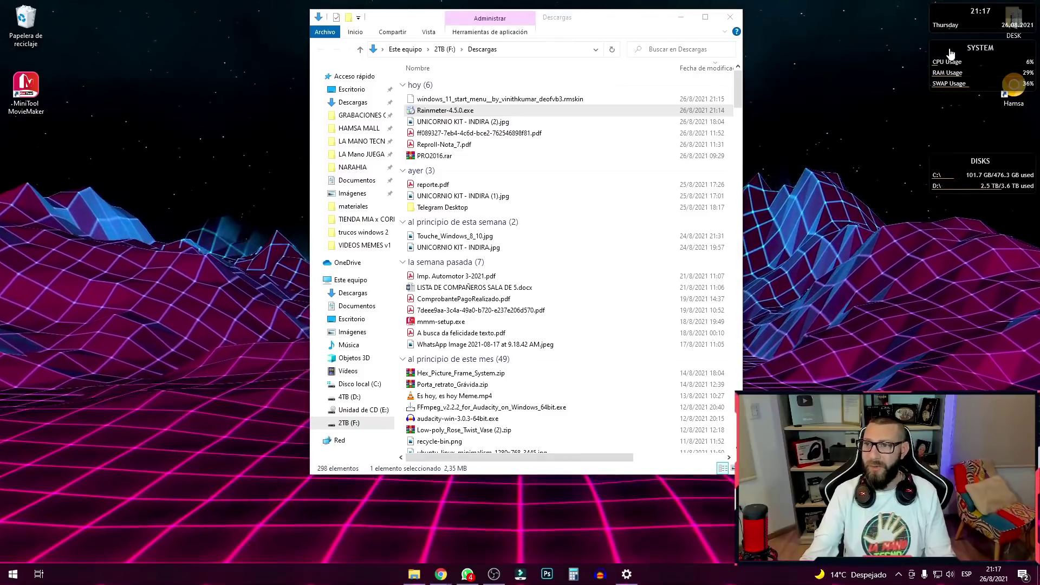
{"action": "left_click_drag", "start_coordinate": [951, 51], "coordinate": [858, 84]}
{"action": "left_click_drag", "start_coordinate": [958, 11], "coordinate": [860, 27]}
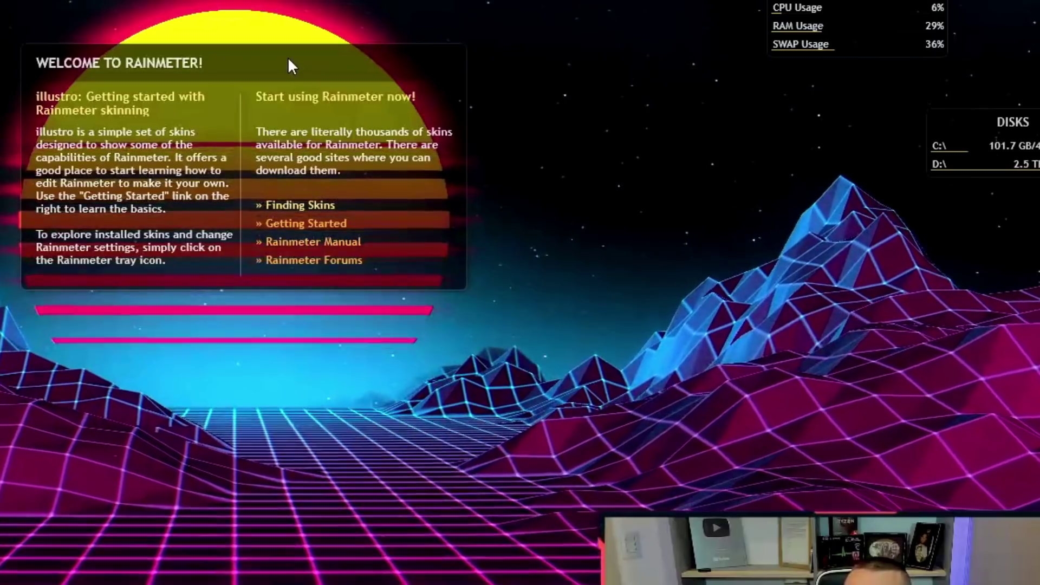
Unload the illustro Welcome skin from the desktop
{"action": "right_click", "coordinate": [289, 60]}
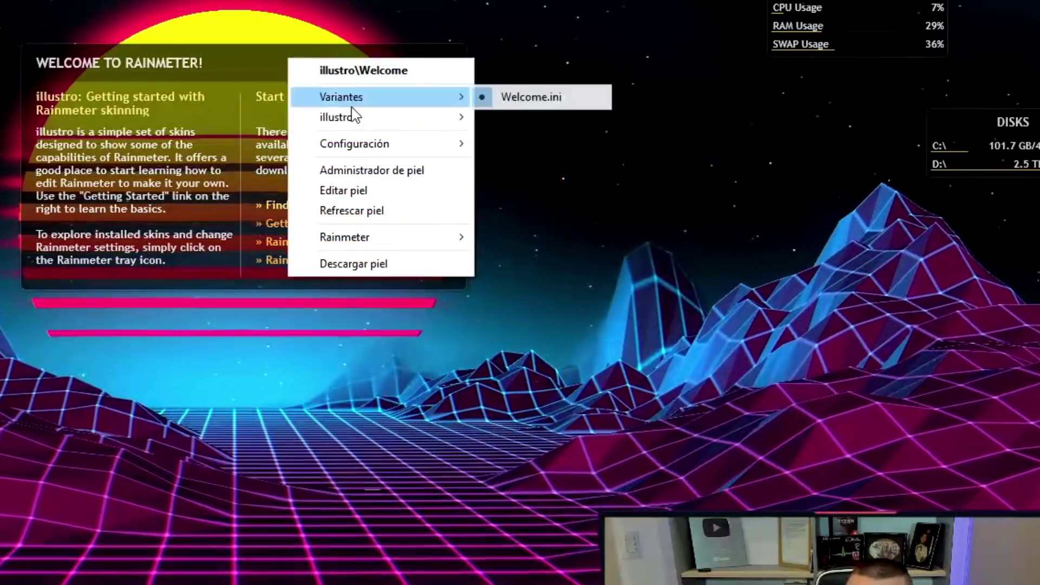
{"action": "mouse_move", "coordinate": [353, 118]}
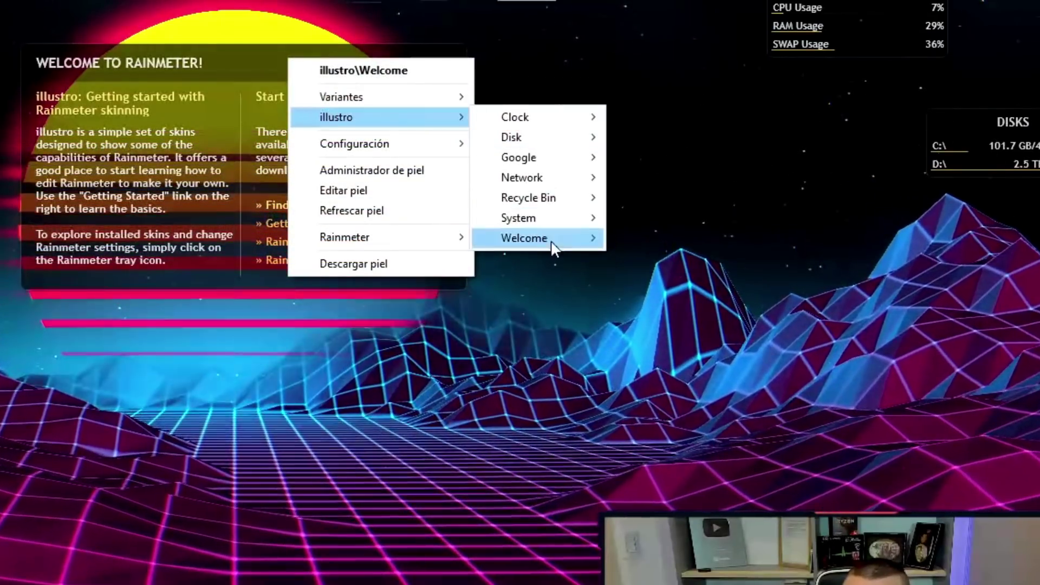
{"action": "mouse_move", "coordinate": [552, 240]}
{"action": "left_click", "coordinate": [658, 242]}
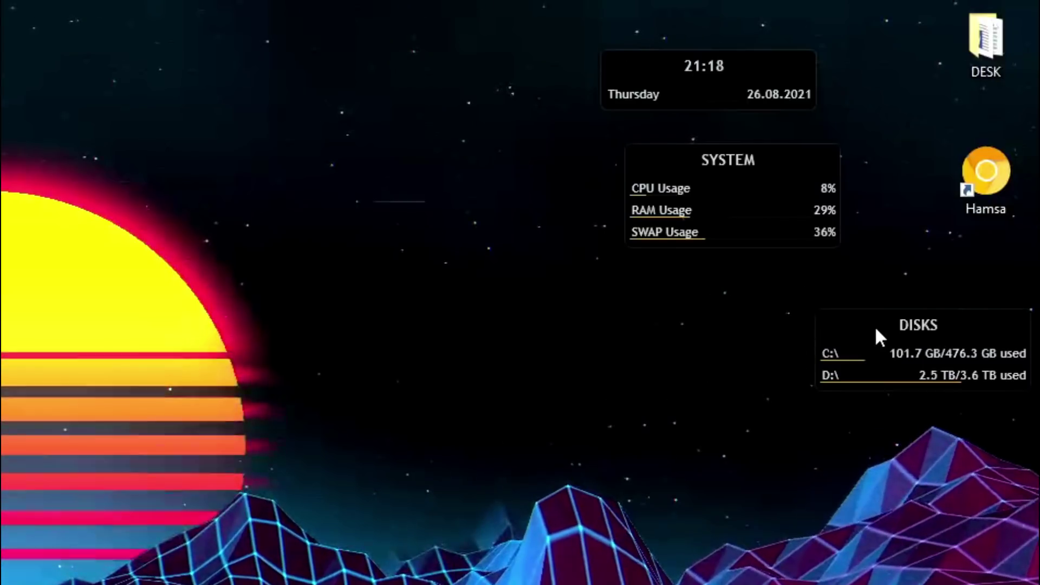
Unload the illustro 2 Disks.ini skin from the desktop
{"action": "right_click", "coordinate": [875, 327]}
{"action": "mouse_move", "coordinate": [882, 398]}
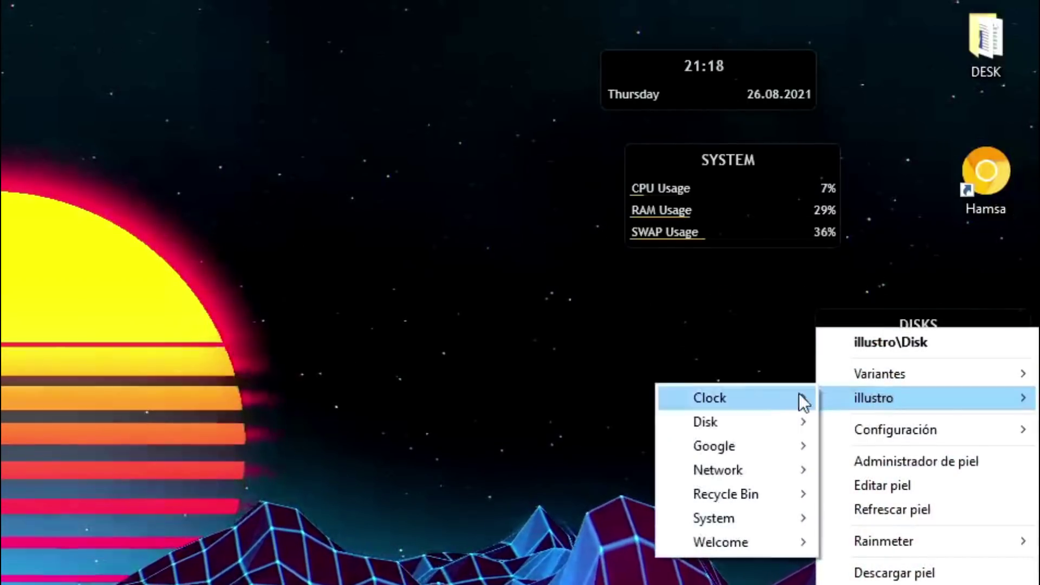
{"action": "mouse_move", "coordinate": [753, 422]}
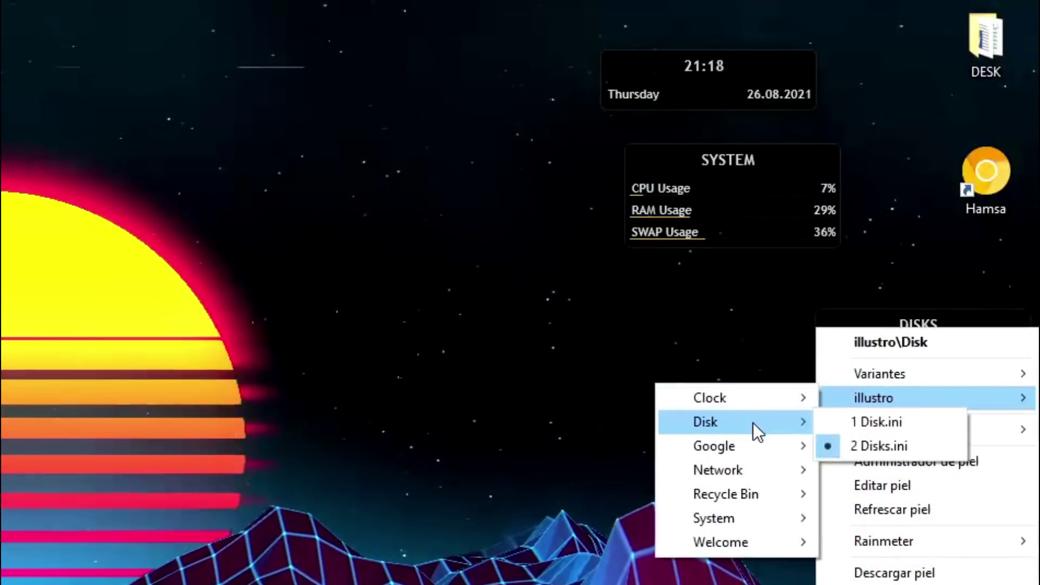
{"action": "left_click", "coordinate": [872, 453]}
Unload the illustro System.ini skin from the desktop
{"action": "right_click", "coordinate": [768, 158]}
{"action": "mouse_move", "coordinate": [821, 226]}
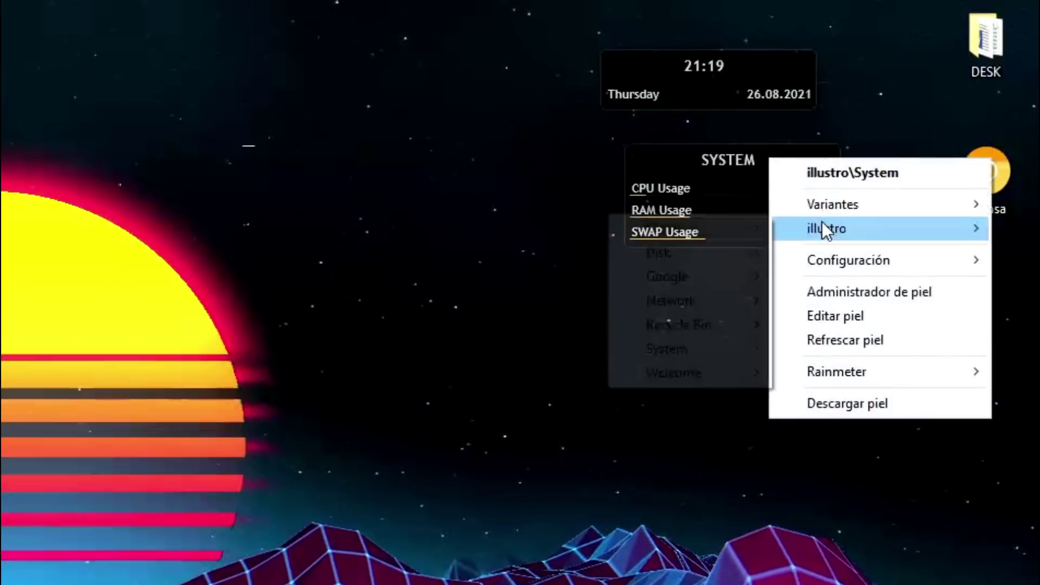
{"action": "mouse_move", "coordinate": [751, 251]}
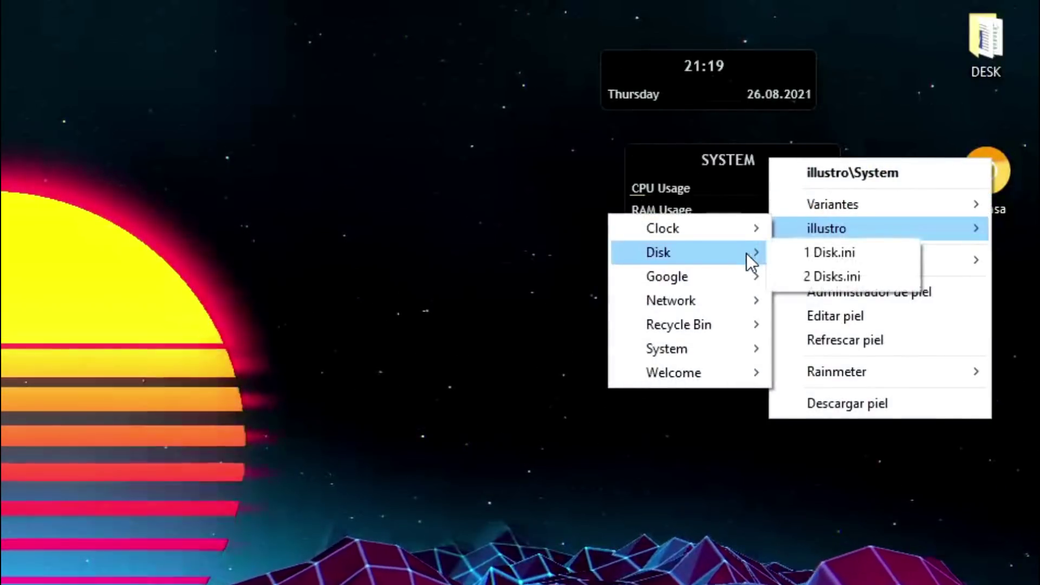
{"action": "mouse_move", "coordinate": [693, 351]}
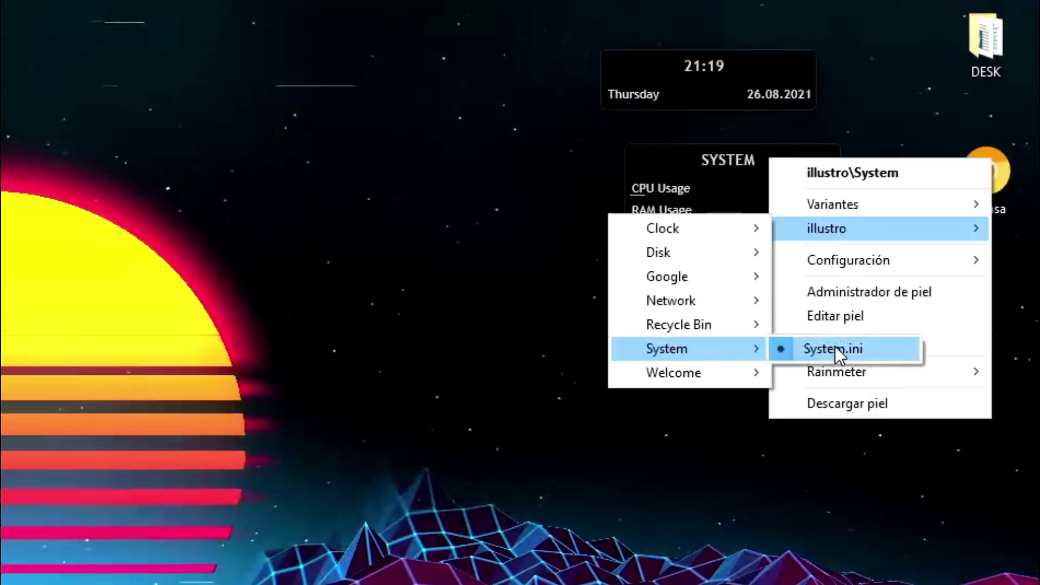
{"action": "left_click", "coordinate": [833, 349]}
Unload the illustro Clock skin from the desktop
{"action": "right_click", "coordinate": [737, 71]}
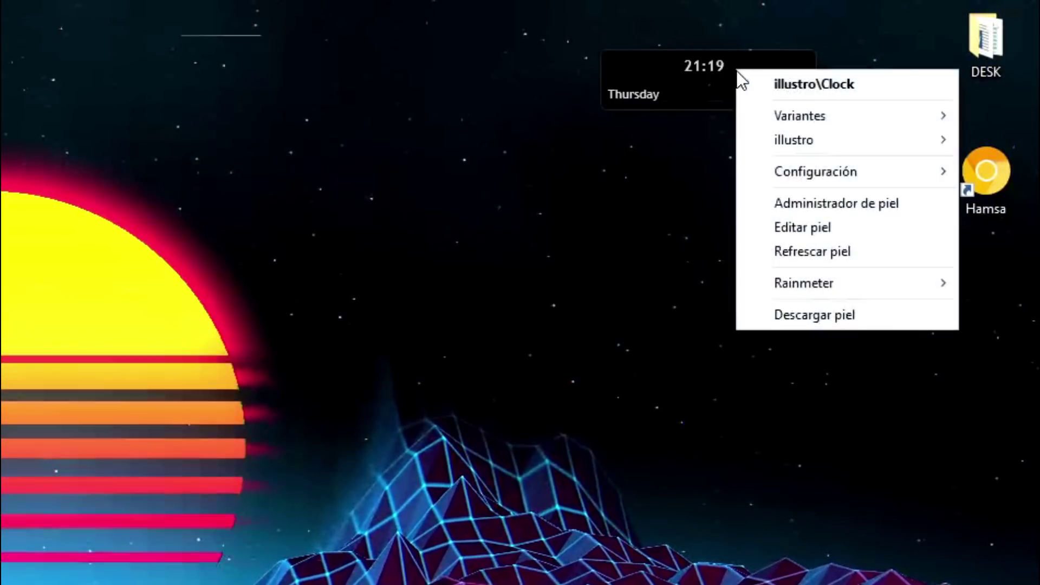
{"action": "mouse_move", "coordinate": [843, 142]}
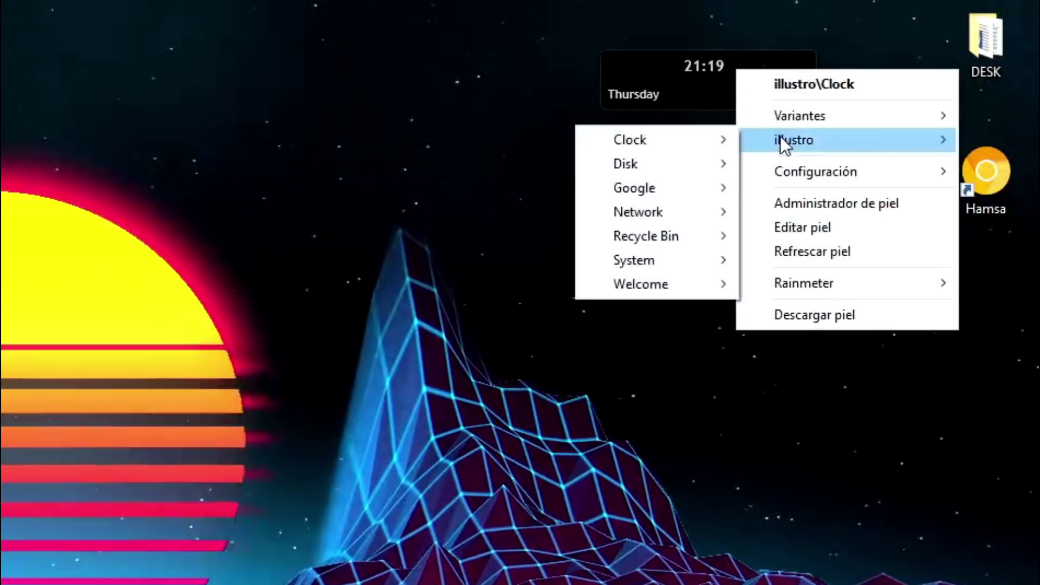
{"action": "mouse_move", "coordinate": [688, 146]}
{"action": "left_click", "coordinate": [814, 142]}
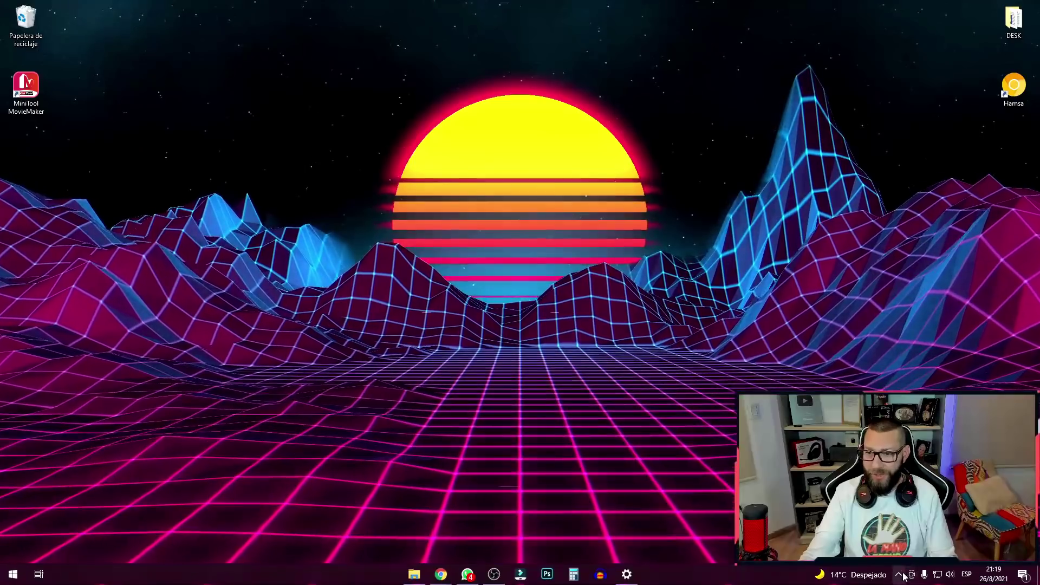
Install the downloaded Windows 11 Start Menu .rmskin package with its skin and layout, applying the included layout
{"action": "left_click", "coordinate": [415, 576]}
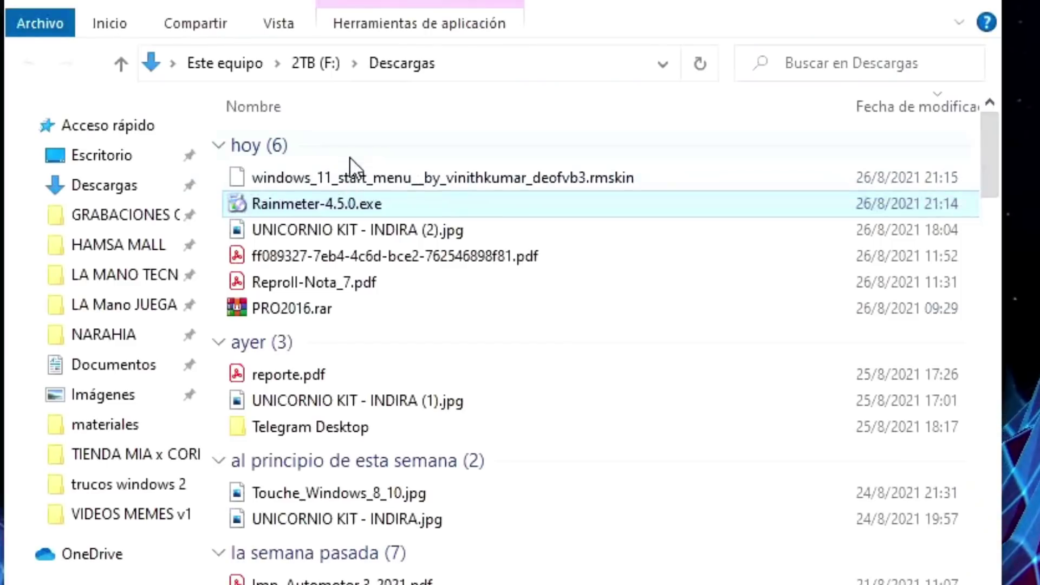
{"action": "left_click_drag", "start_coordinate": [337, 183], "coordinate": [376, 186]}
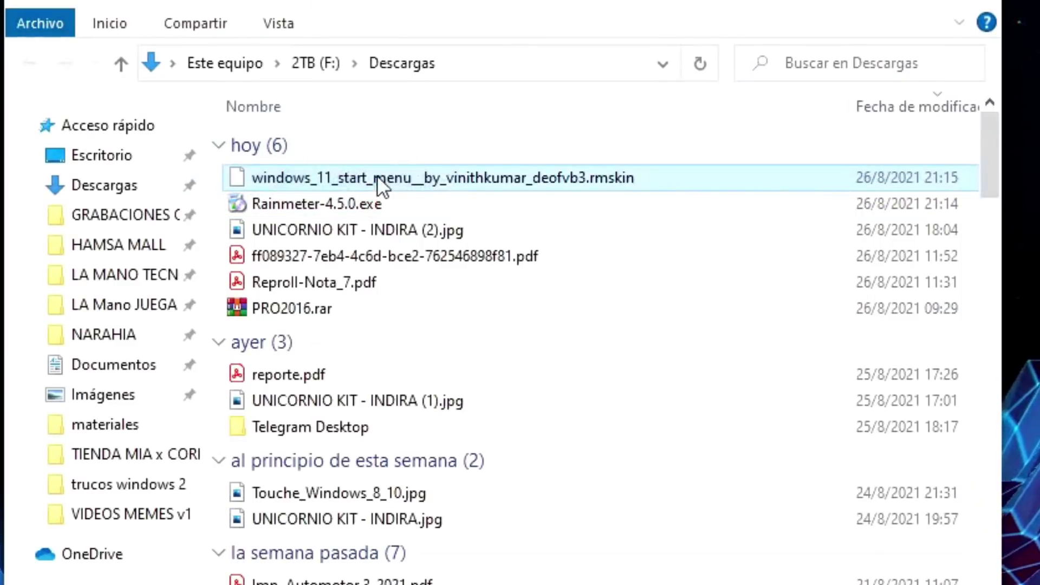
{"action": "double_click", "coordinate": [490, 100]}
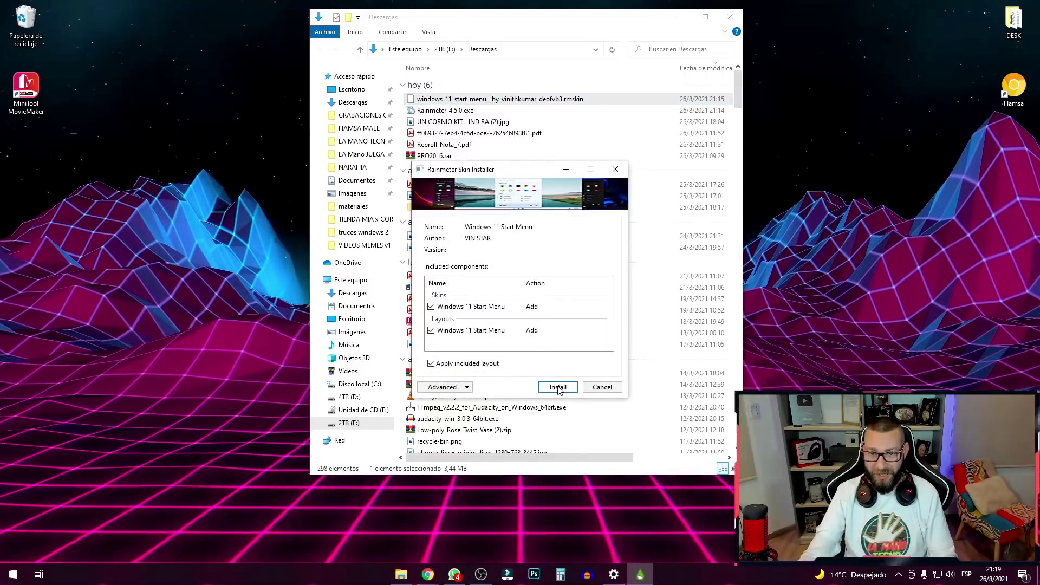
{"action": "left_click", "coordinate": [558, 386]}
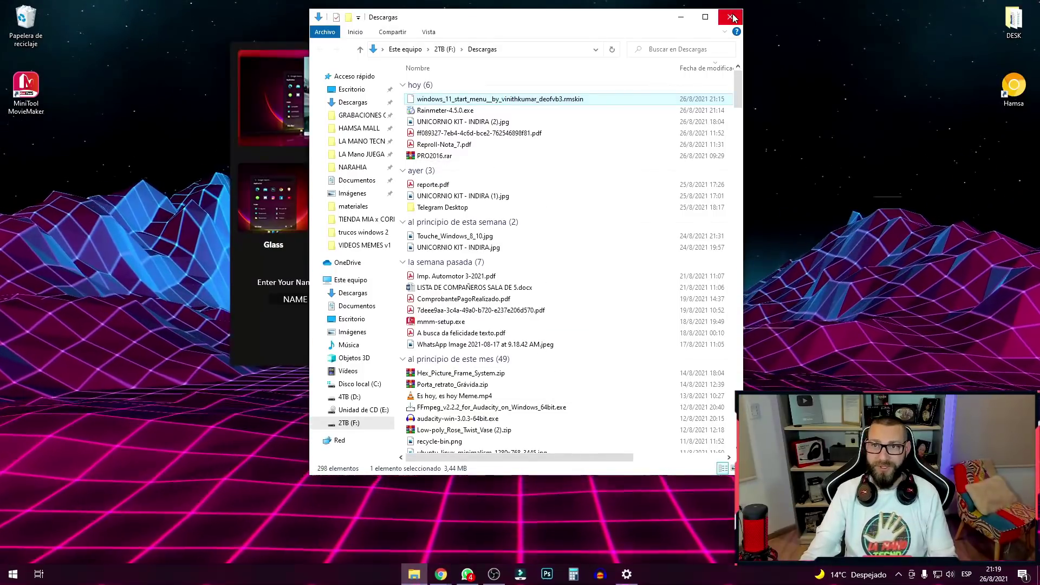
Close the Descargas window, bring the skin's setup panel toward the desktop's center and apply the Glass theme
{"action": "left_click", "coordinate": [723, 15]}
{"action": "left_click_drag", "start_coordinate": [399, 47], "coordinate": [493, 74]}
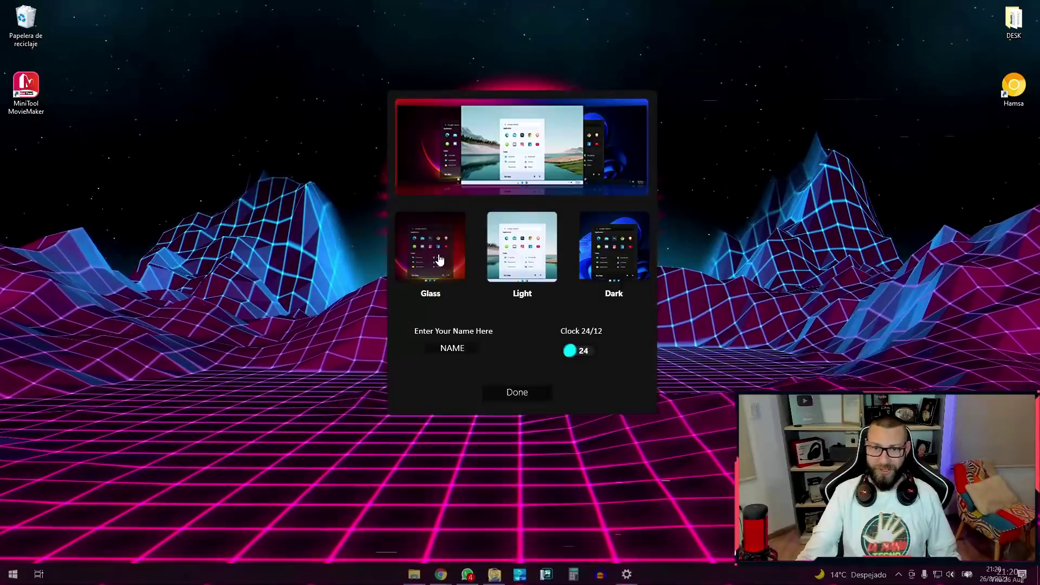
{"action": "left_click", "coordinate": [437, 227]}
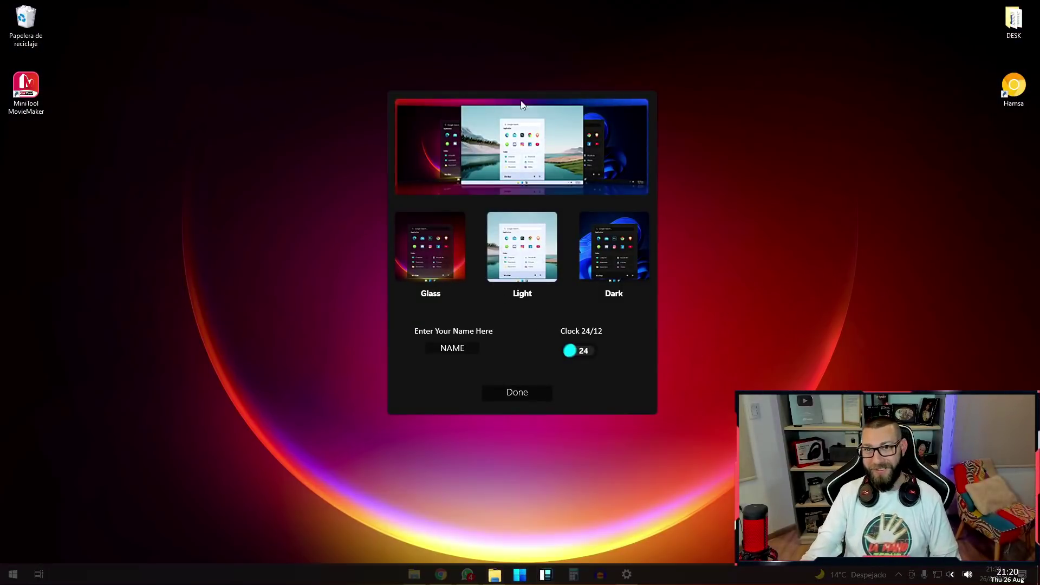
Reposition the setup panel, set the displayed name to LAMANO and keep the clock in 24-hour format
{"action": "left_click_drag", "start_coordinate": [522, 95], "coordinate": [547, 115]}
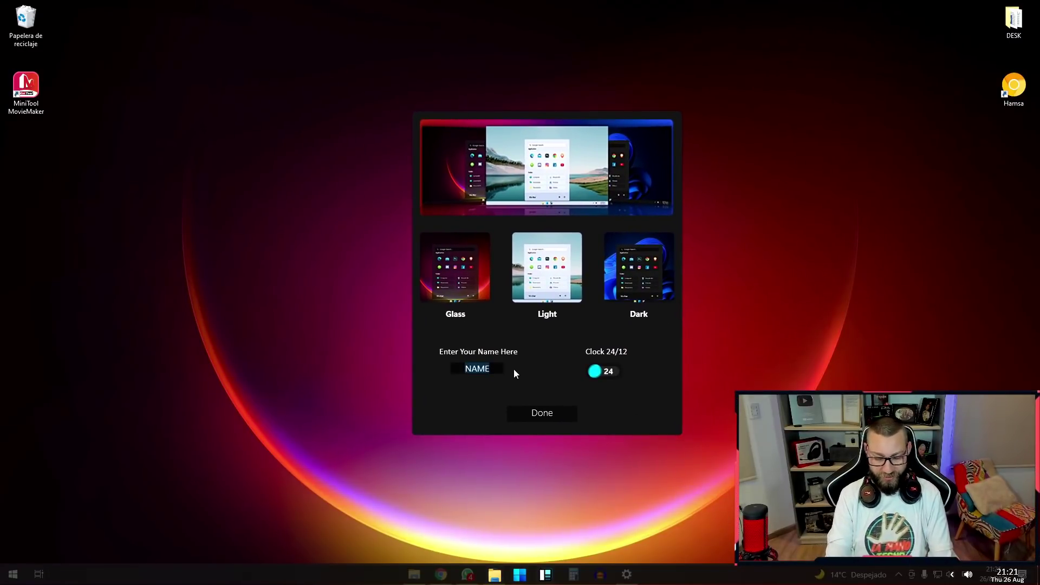
{"action": "type", "text": "LAMANO"}
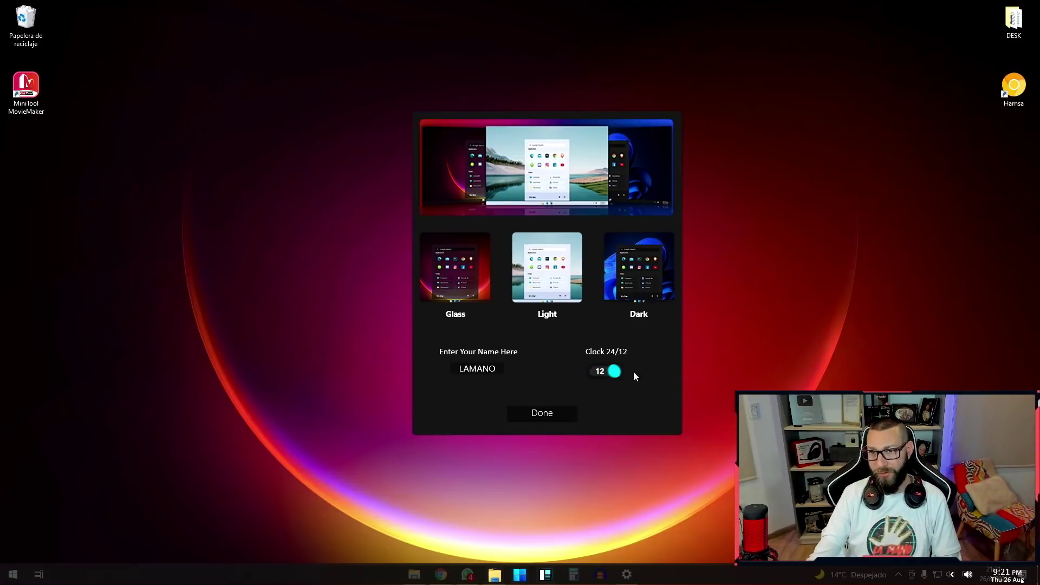
{"action": "left_click", "coordinate": [615, 372]}
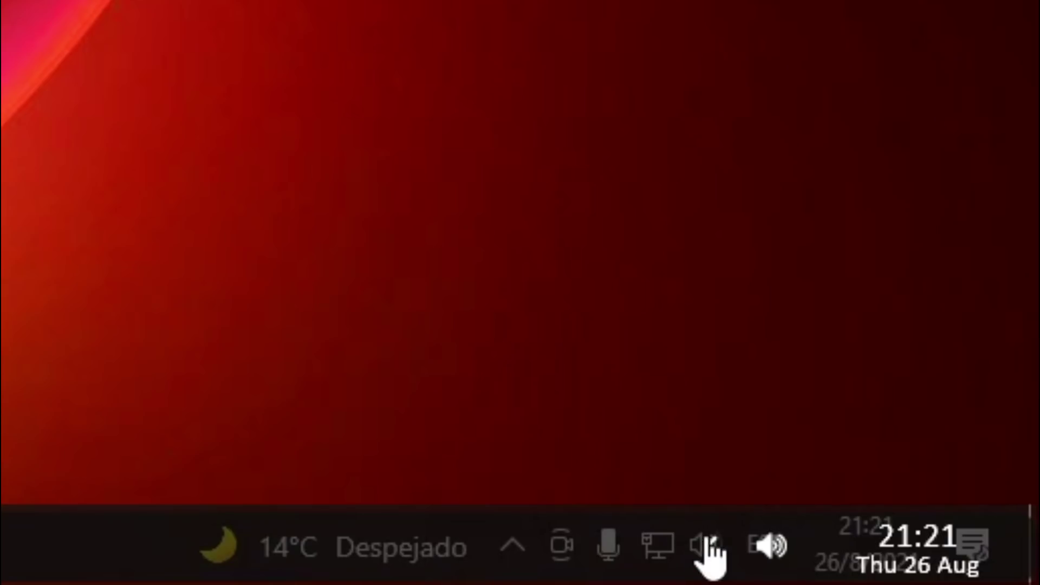
Hide the original Windows taskbar and the desktop icons with the skin's hidden tray options
{"action": "left_click", "coordinate": [718, 550]}
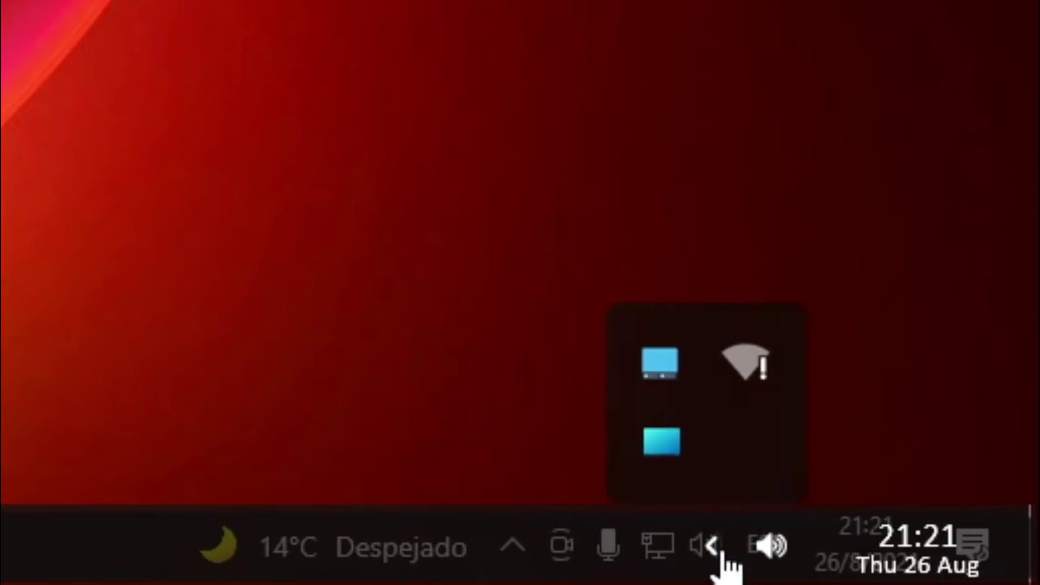
{"action": "left_click", "coordinate": [666, 369]}
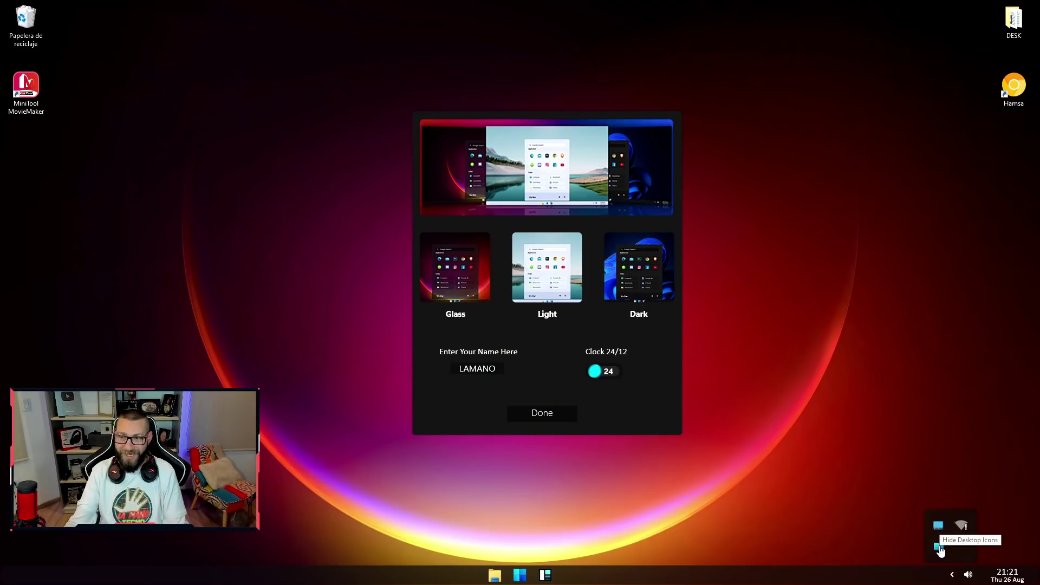
{"action": "left_click", "coordinate": [939, 548]}
Center the setup panel on the desktop and finish the skin configuration
{"action": "left_click_drag", "start_coordinate": [569, 121], "coordinate": [547, 152]}
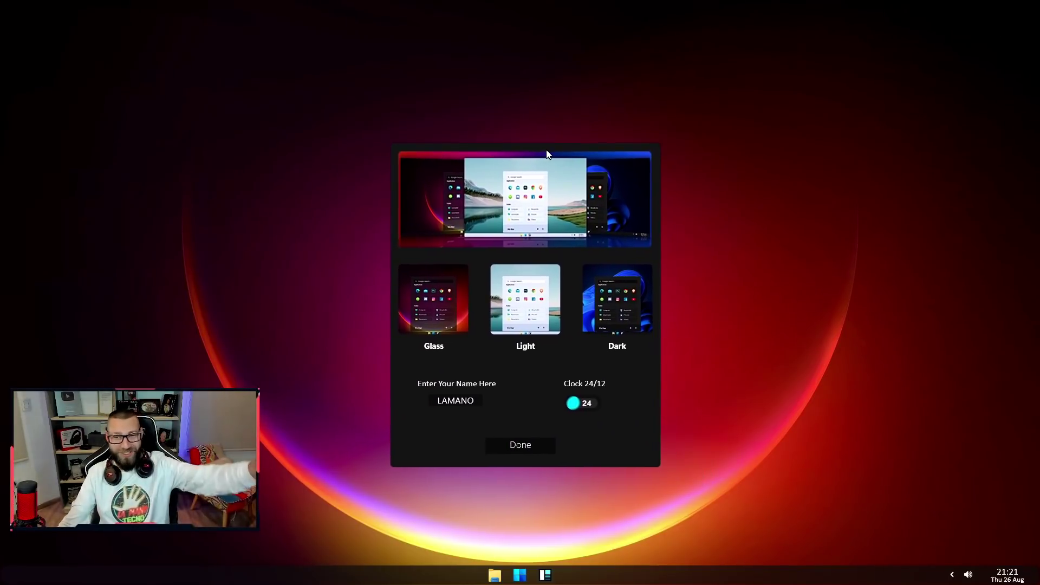
{"action": "left_click", "coordinate": [523, 447]}
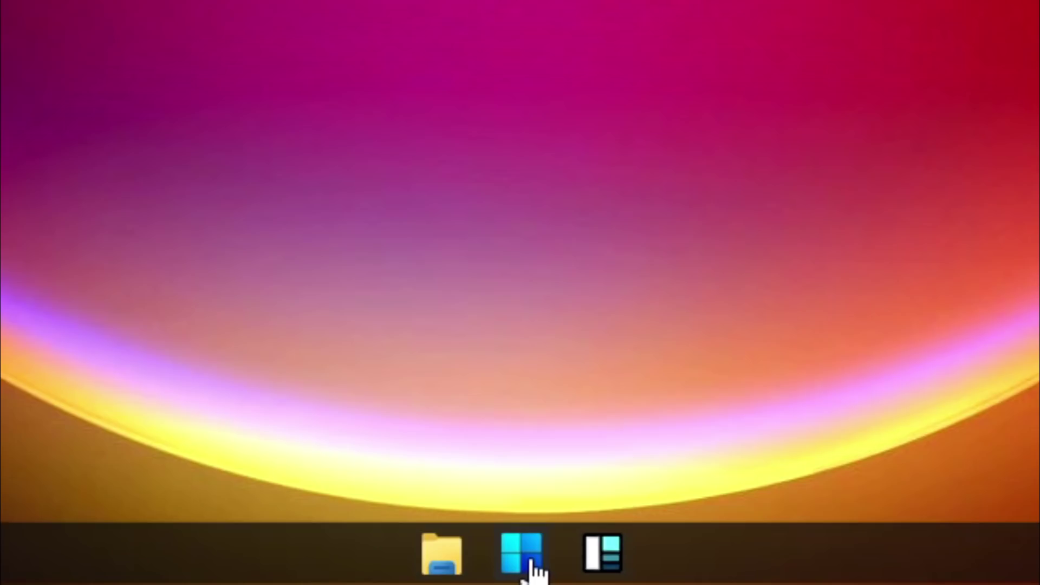
Try the skin's Start menu and the task view from the new taskbar, closing the task view without switching windows
{"action": "left_click", "coordinate": [529, 564]}
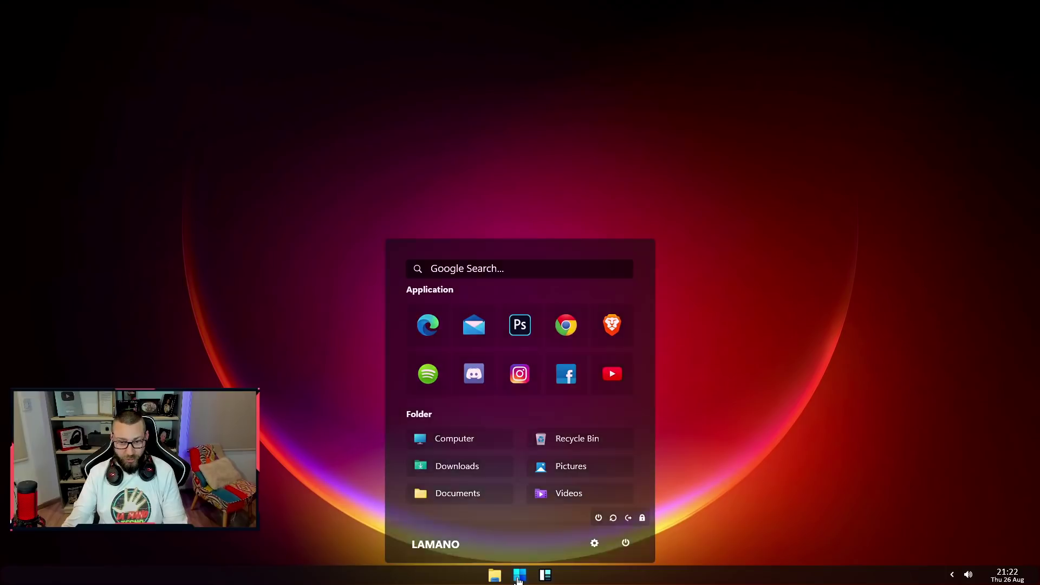
{"action": "left_click", "coordinate": [547, 566]}
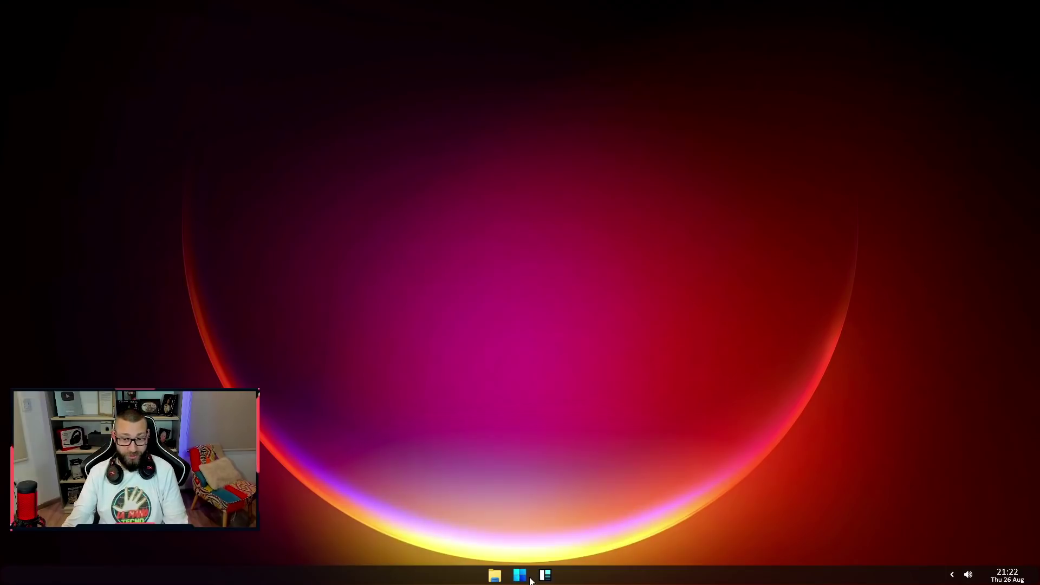
{"action": "left_click", "coordinate": [546, 577]}
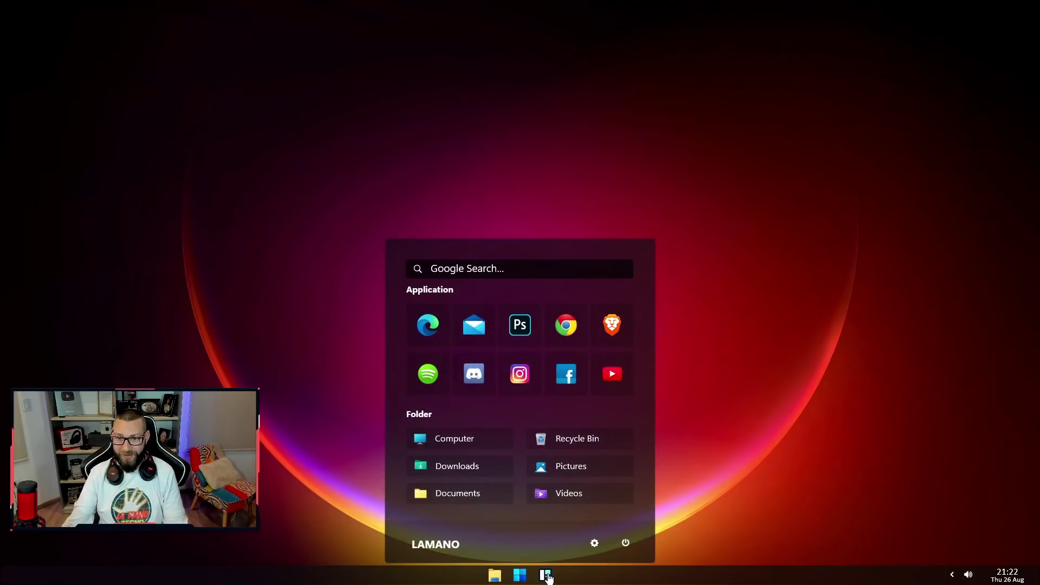
{"action": "key", "text": "super+Tab"}
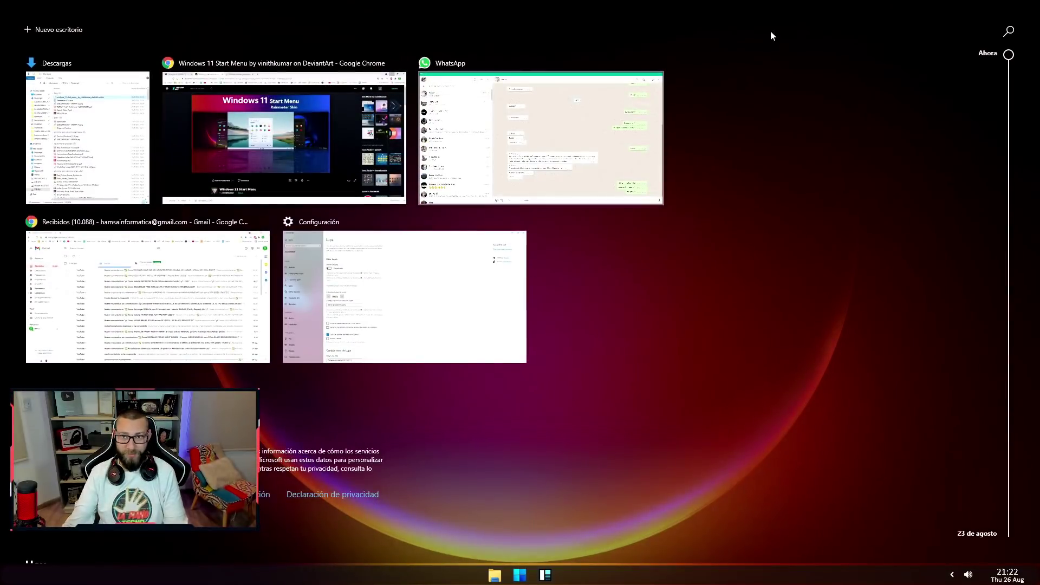
{"action": "key", "text": "Escape"}
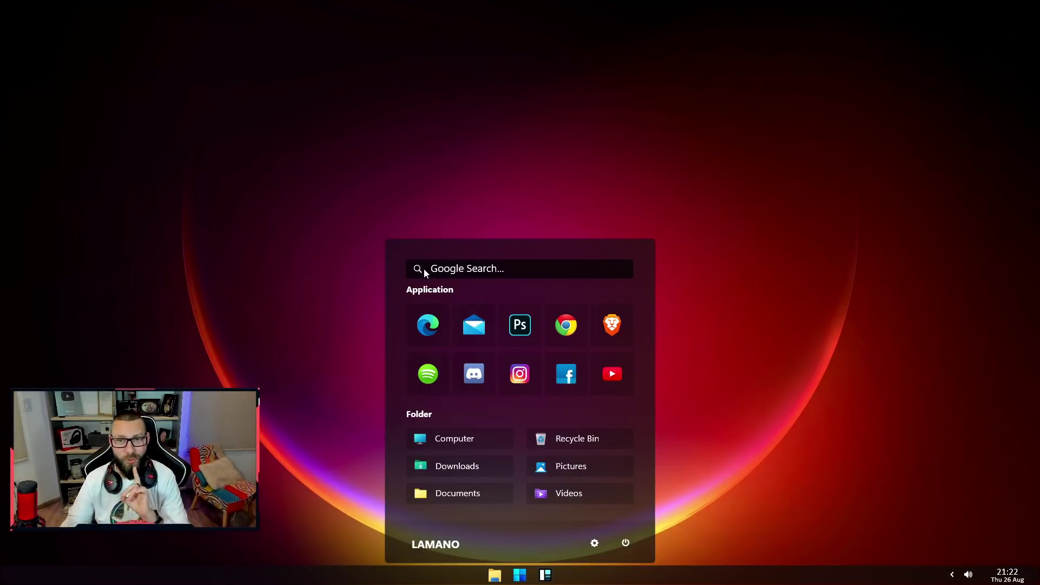
Try the Start menu's Google search box, clear the test text and reveal the Google, Bing and Wikipedia search choices
{"action": "left_click", "coordinate": [461, 271]}
{"action": "type", "text": "´ñf´çñgf´ç"}
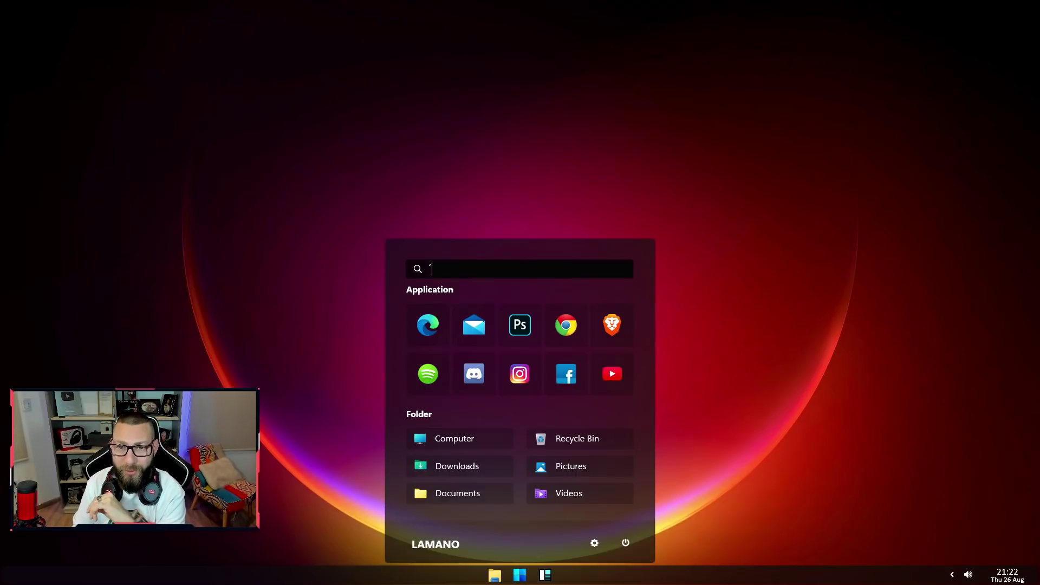
{"action": "key", "text": "Escape"}
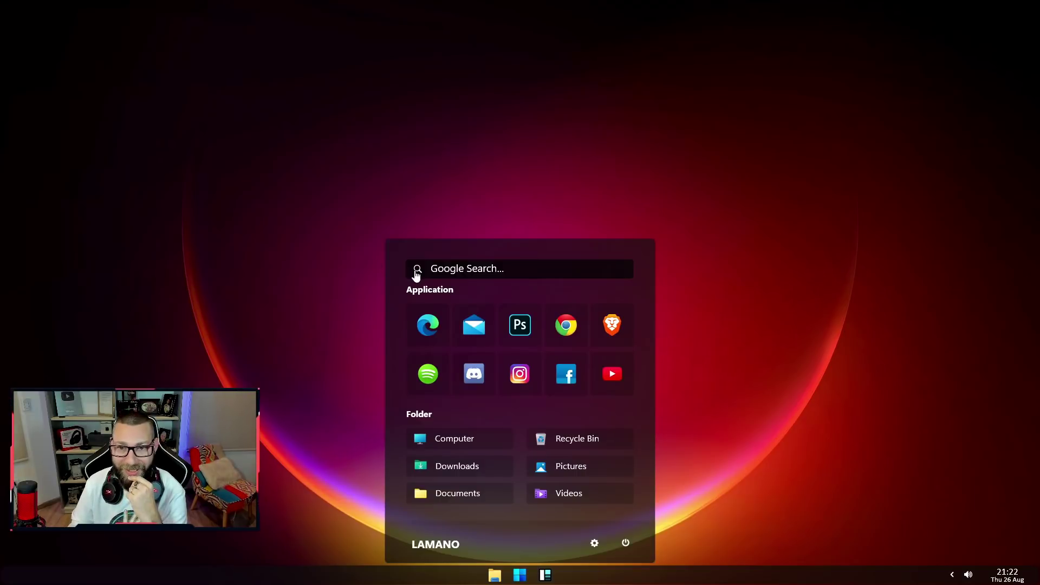
{"action": "left_click", "coordinate": [417, 270]}
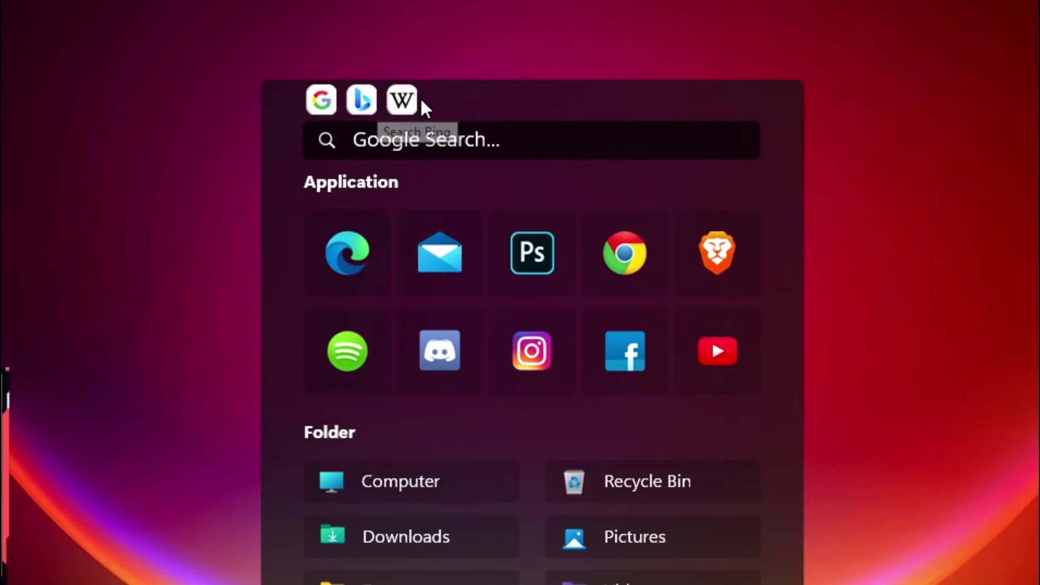
{"action": "left_click", "coordinate": [384, 143]}
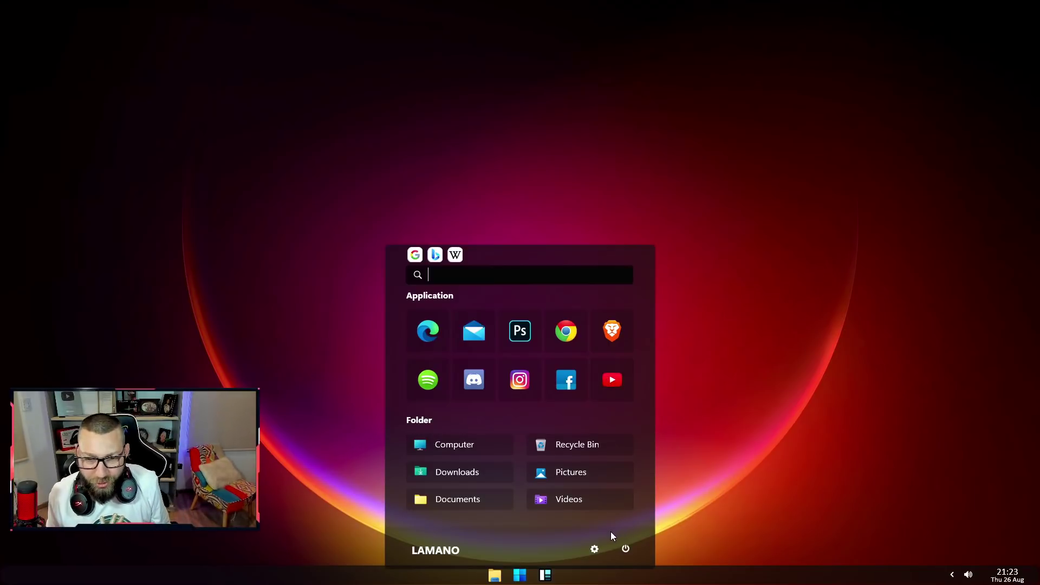
Open the Start menu skin's Variables.inc in Notepad, narrow its window and place it beside the Descargas window
{"action": "right_click", "coordinate": [616, 408]}
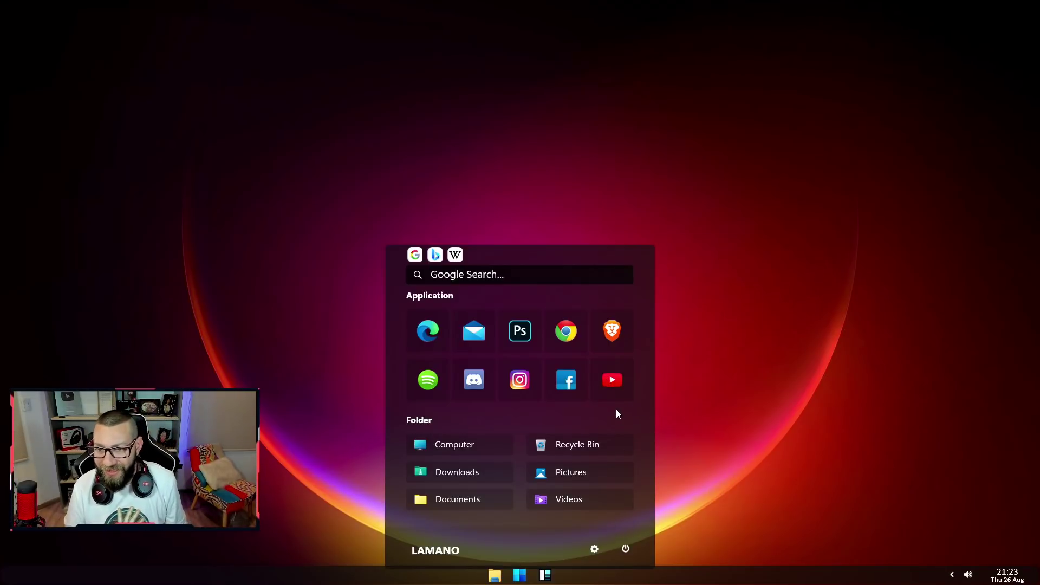
{"action": "left_click", "coordinate": [683, 275]}
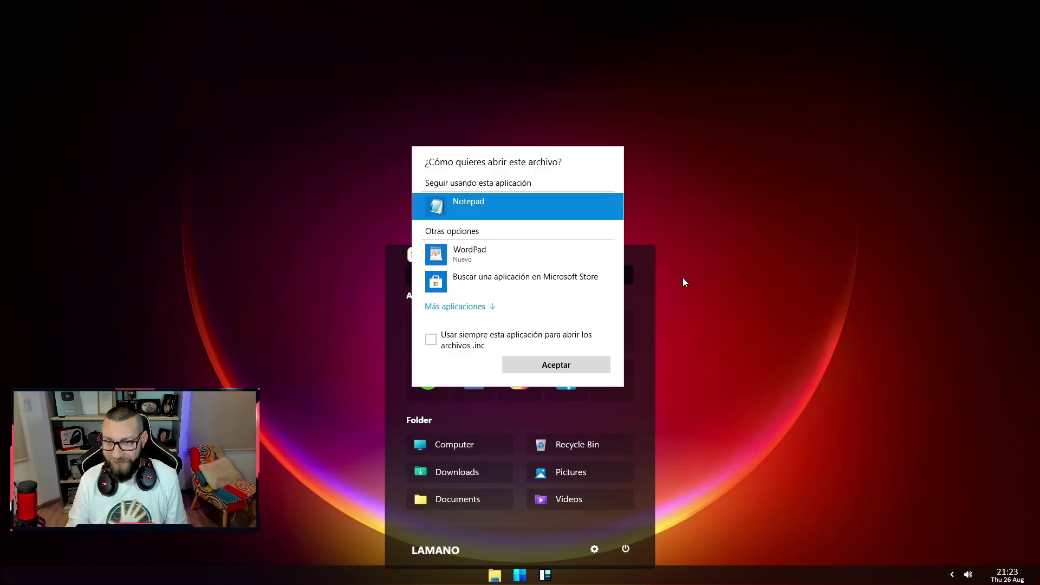
{"action": "double_click", "coordinate": [479, 204]}
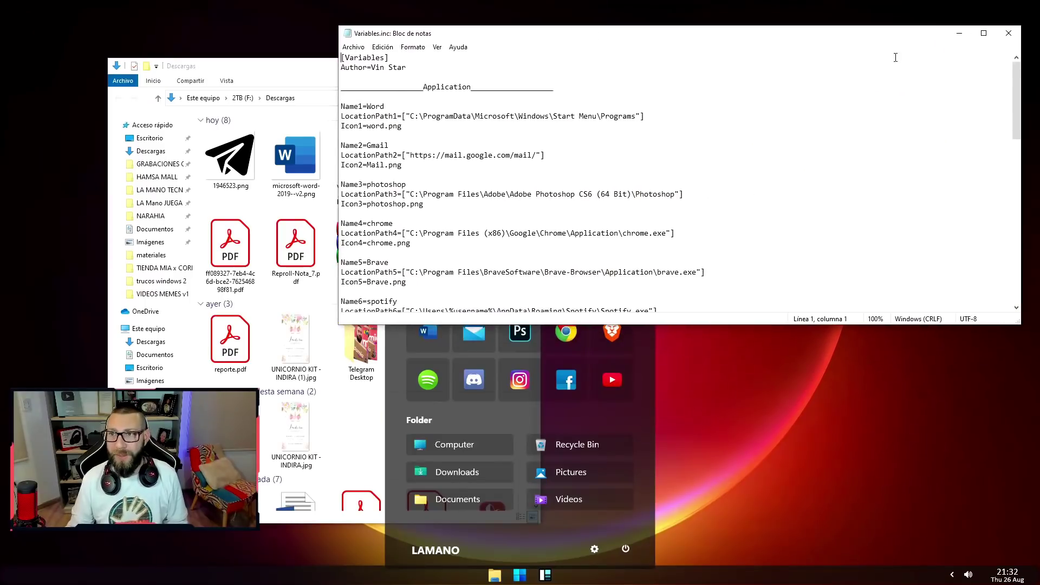
{"action": "left_click_drag", "start_coordinate": [1022, 98], "coordinate": [784, 99]}
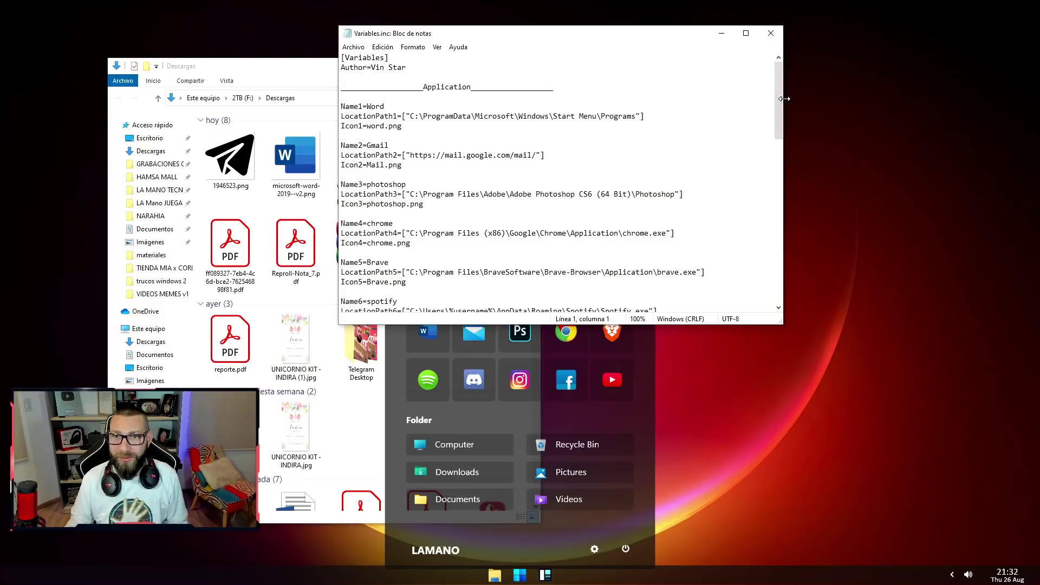
{"action": "left_click_drag", "start_coordinate": [672, 38], "coordinate": [910, 36]}
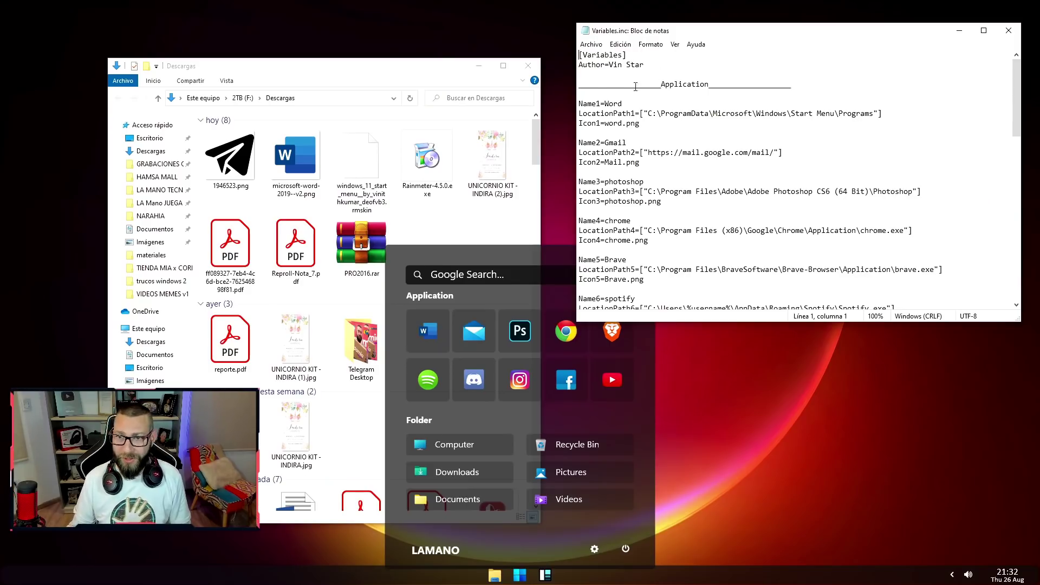
Copy the image 1946523.png from the Descargas folder
{"action": "left_click", "coordinate": [231, 163]}
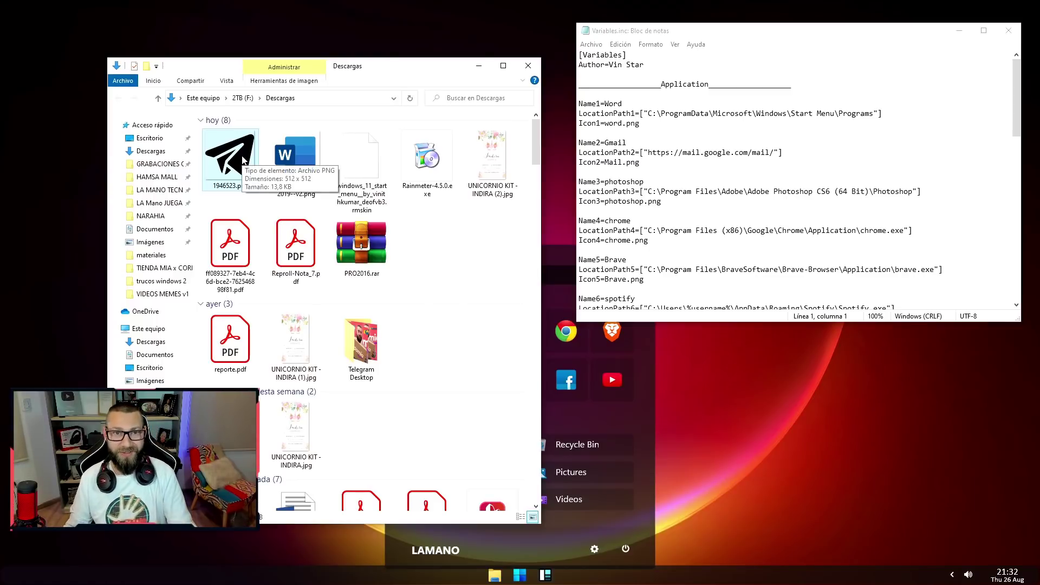
{"action": "right_click", "coordinate": [243, 158]}
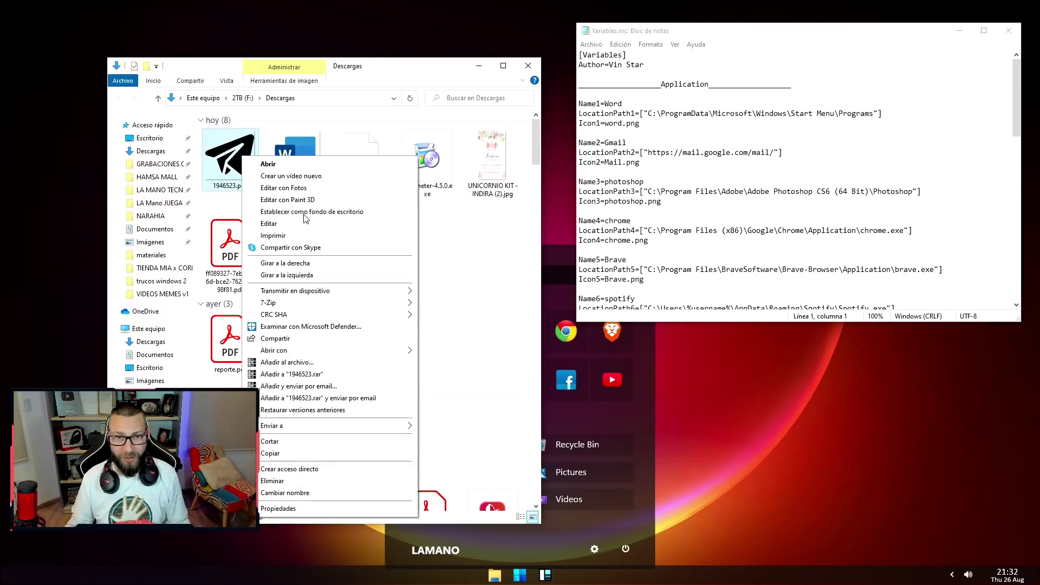
{"action": "left_click", "coordinate": [270, 453]}
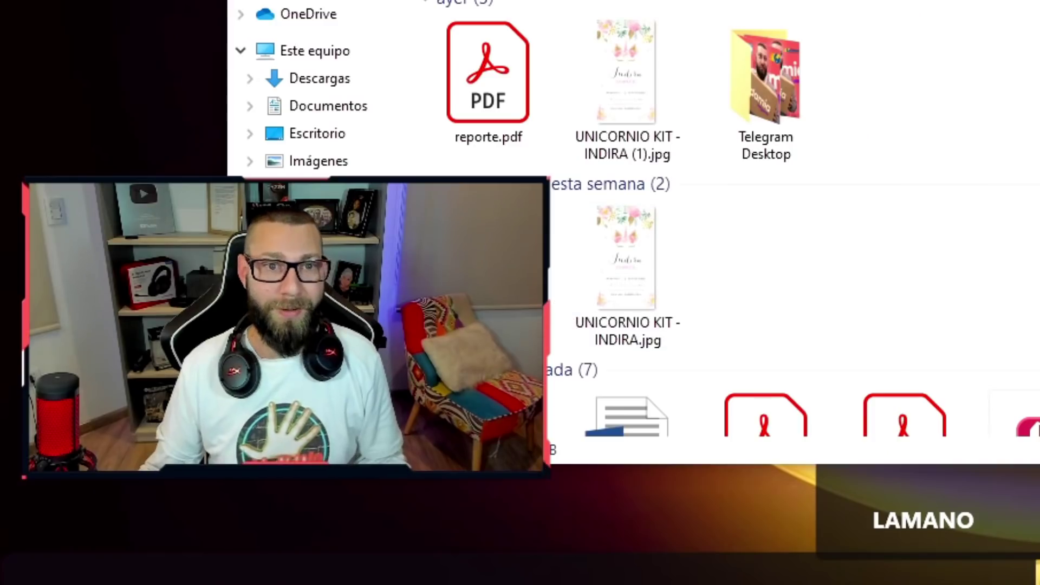
{"action": "left_click", "coordinate": [330, 107]}
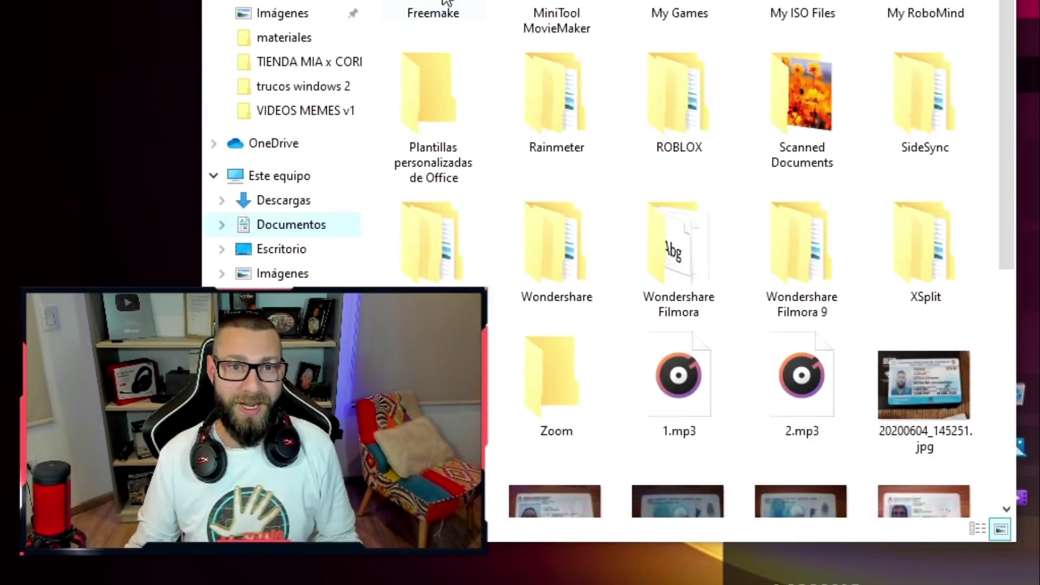
{"action": "double_click", "coordinate": [541, 77]}
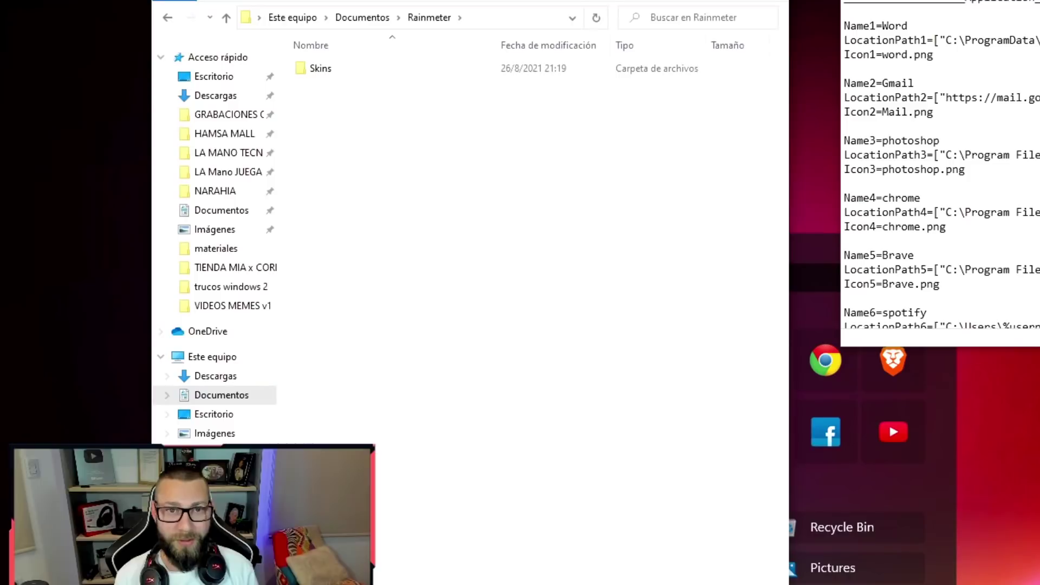
{"action": "double_click", "coordinate": [325, 71]}
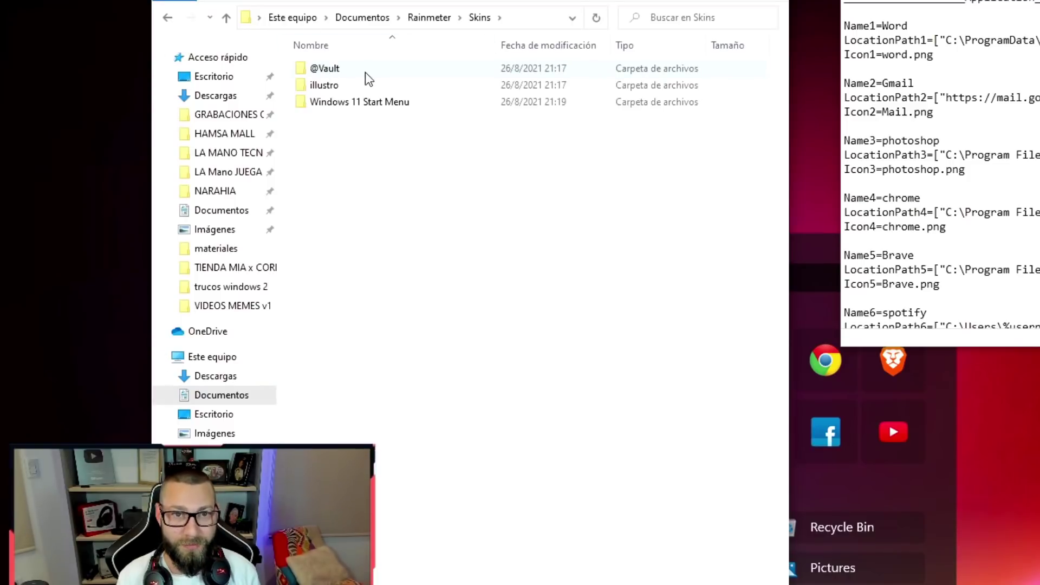
{"action": "double_click", "coordinate": [356, 103]}
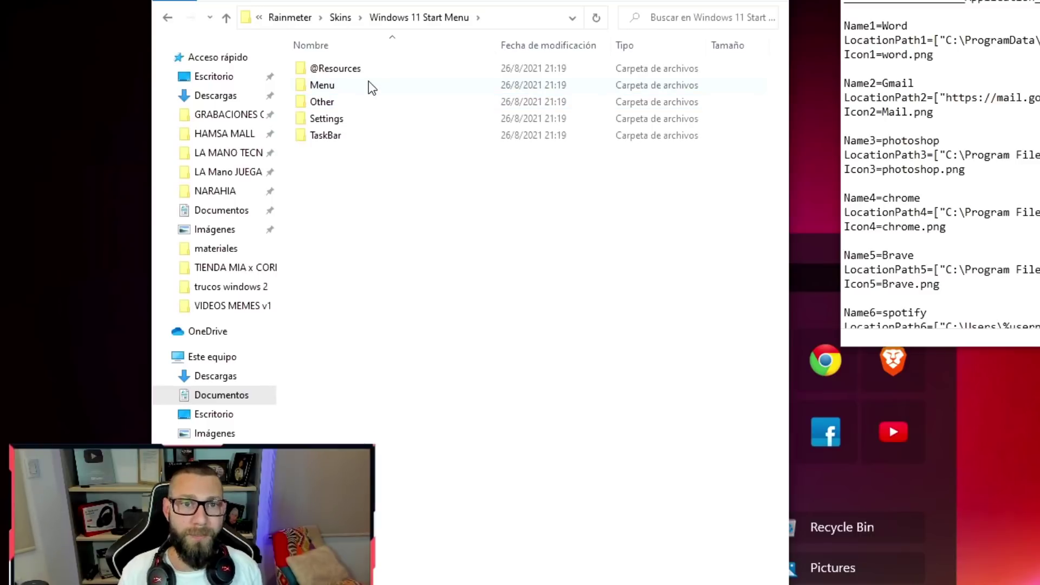
{"action": "left_click", "coordinate": [357, 70]}
{"action": "double_click", "coordinate": [356, 68]}
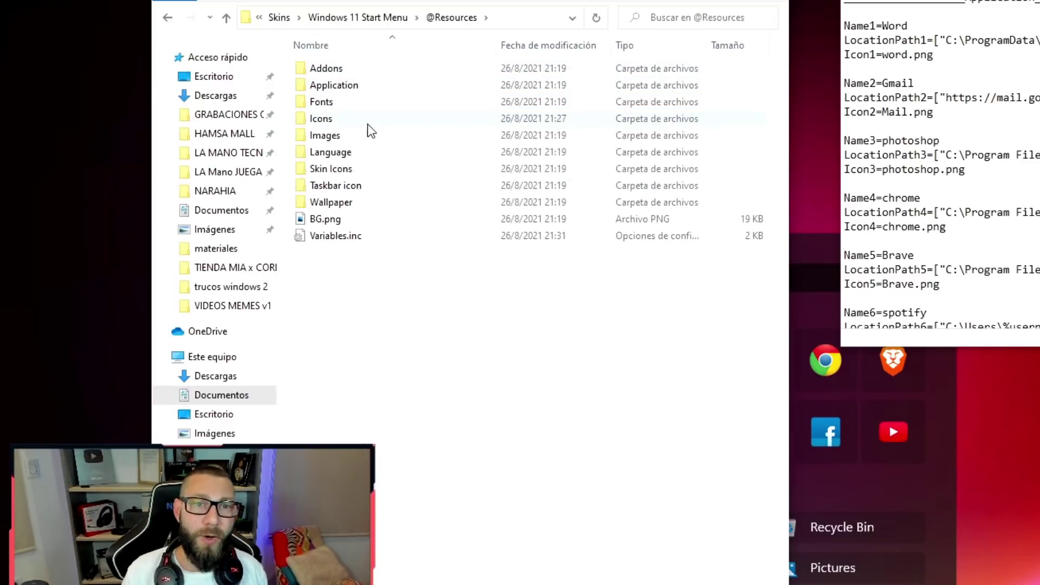
{"action": "double_click", "coordinate": [333, 121]}
{"action": "right_click", "coordinate": [488, 221]}
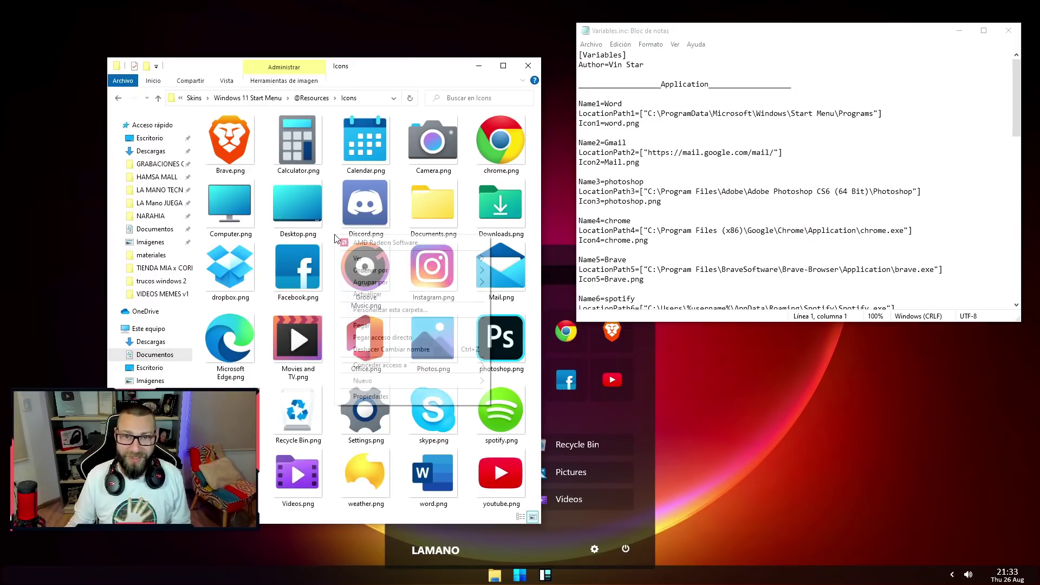
{"action": "left_click", "coordinate": [362, 325]}
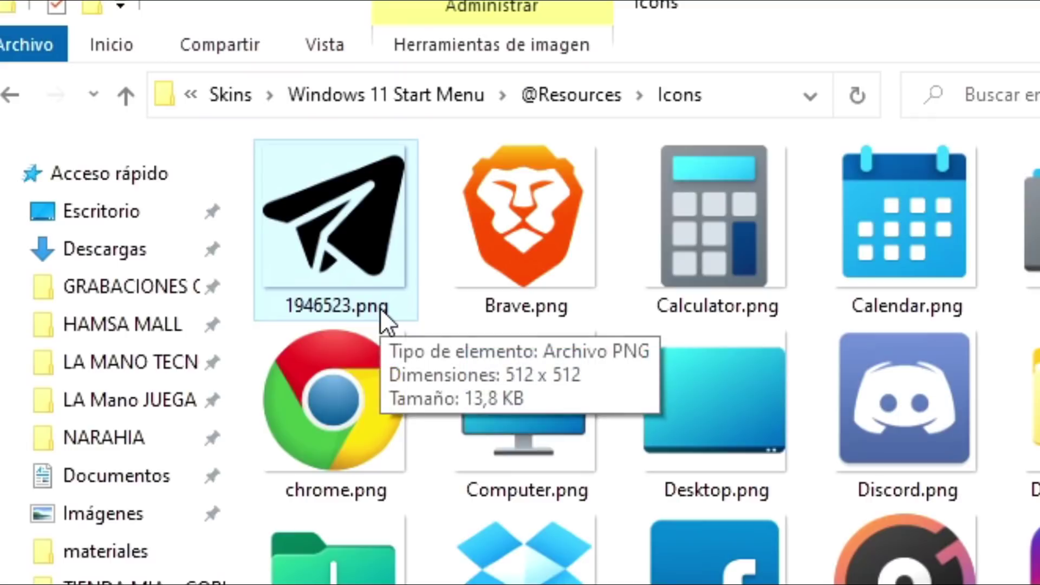
In Variables.inc, set Icon1 to the copied file name 1946523.png and Name1 to Telegram
{"action": "left_click", "coordinate": [380, 307]}
{"action": "left_click_drag", "start_coordinate": [397, 303], "coordinate": [272, 297]}
{"action": "key", "text": "ctrl+c"}
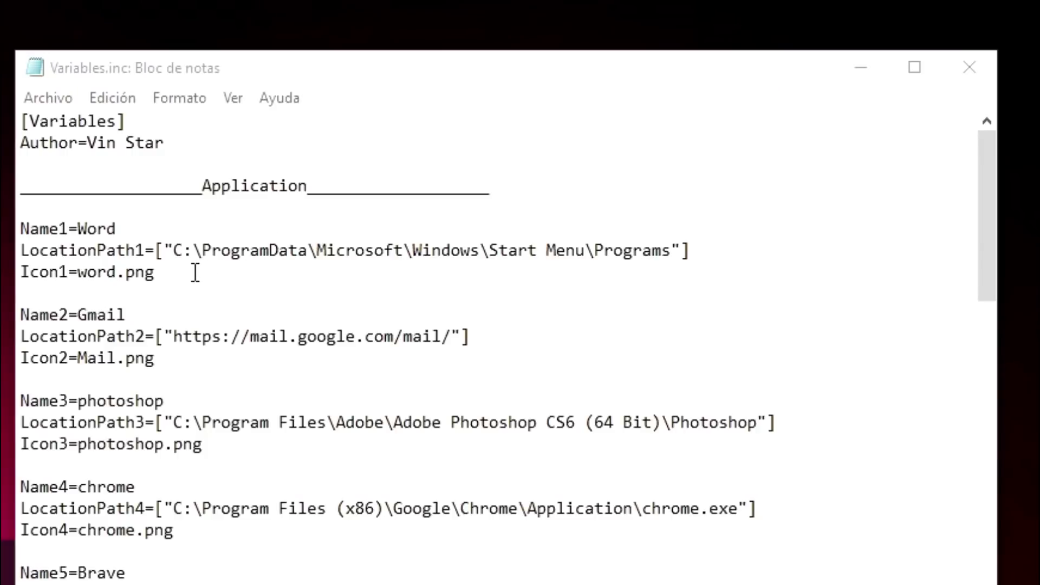
{"action": "left_click_drag", "start_coordinate": [194, 272], "coordinate": [84, 268]}
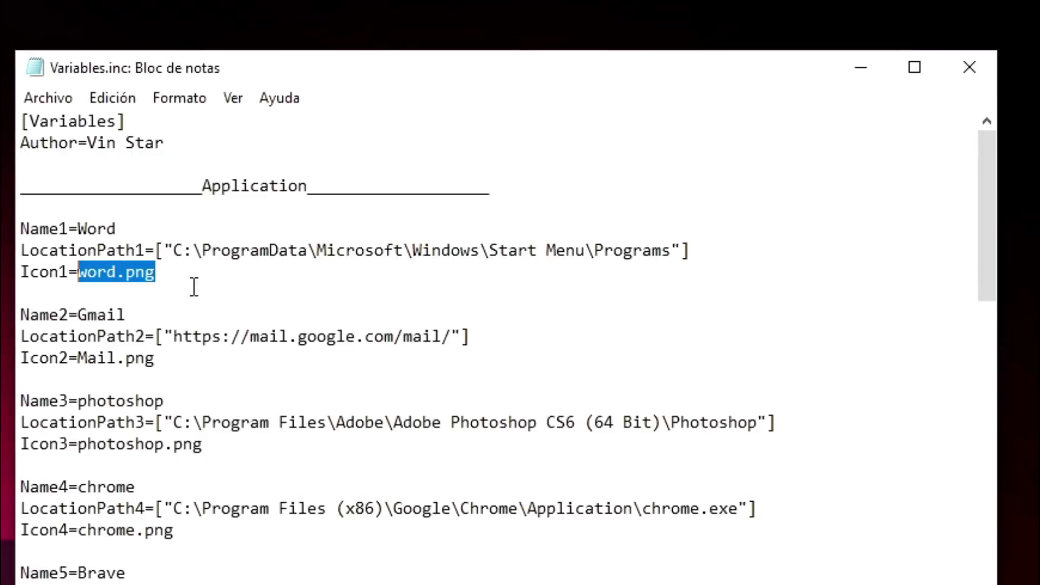
{"action": "key", "text": "ctrl+v"}
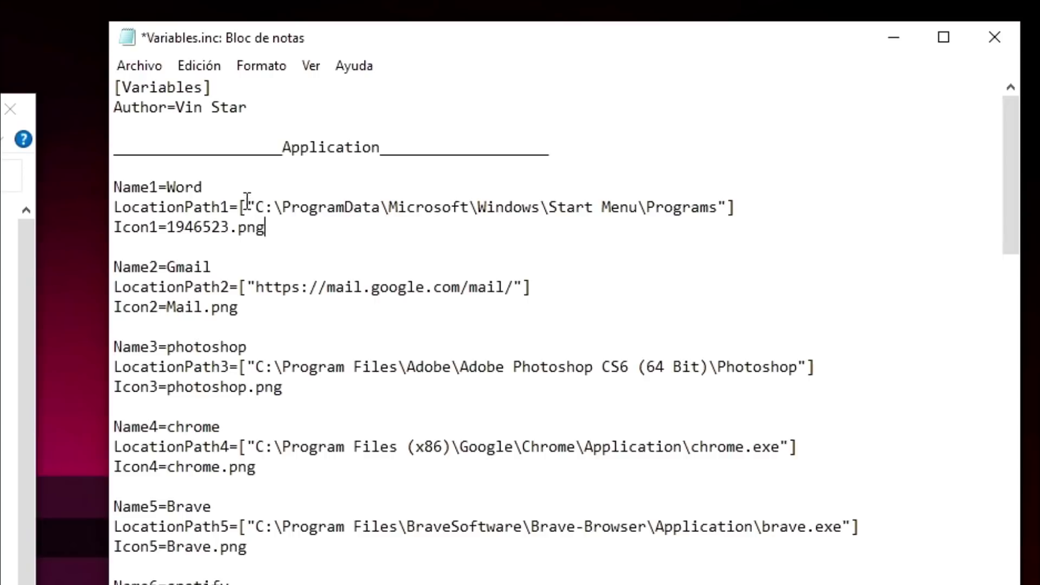
{"action": "left_click_drag", "start_coordinate": [204, 187], "coordinate": [169, 186]}
{"action": "type", "text": "Telegram"}
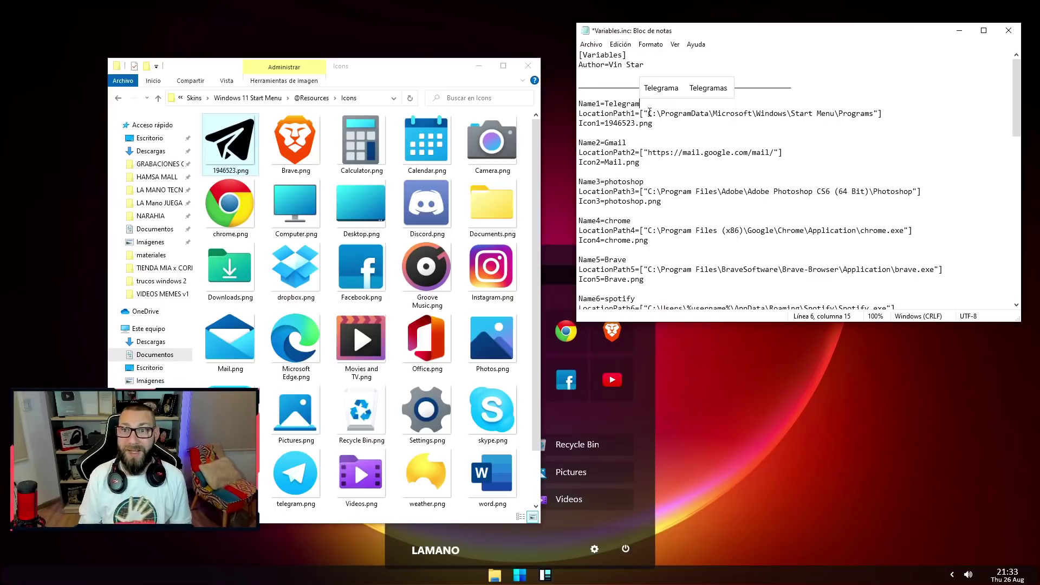
Search Windows for Telegram, open its shortcut's location and go on to the folder containing Telegram.exe
{"action": "key", "text": "super"}
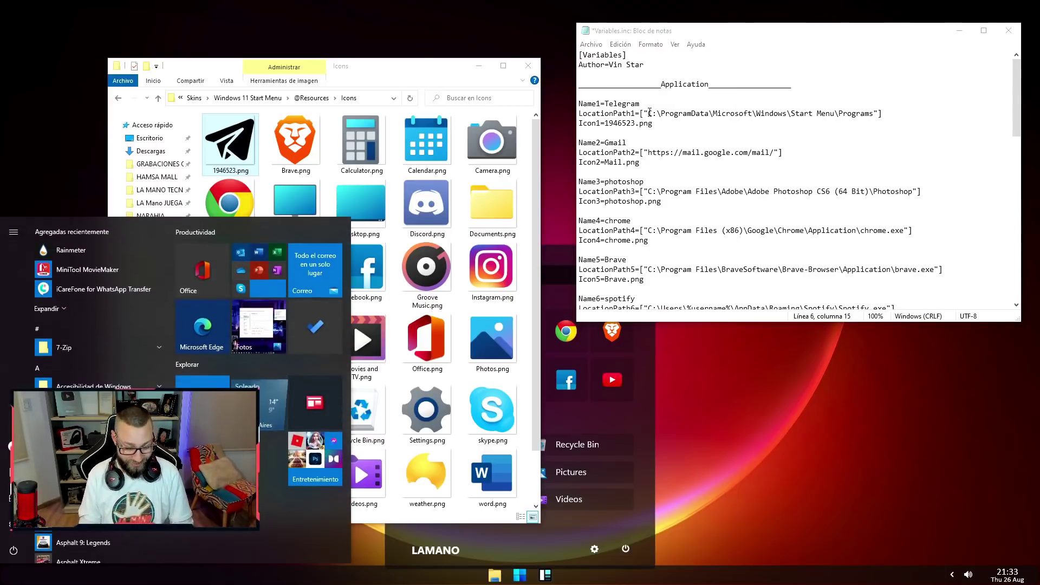
{"action": "type", "text": "teleg"}
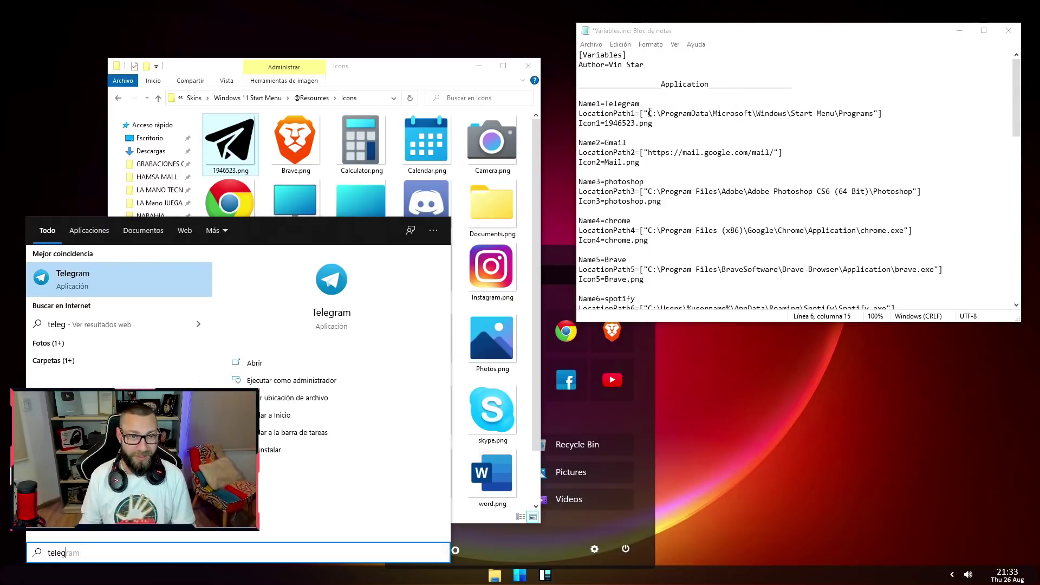
{"action": "right_click", "coordinate": [109, 277]}
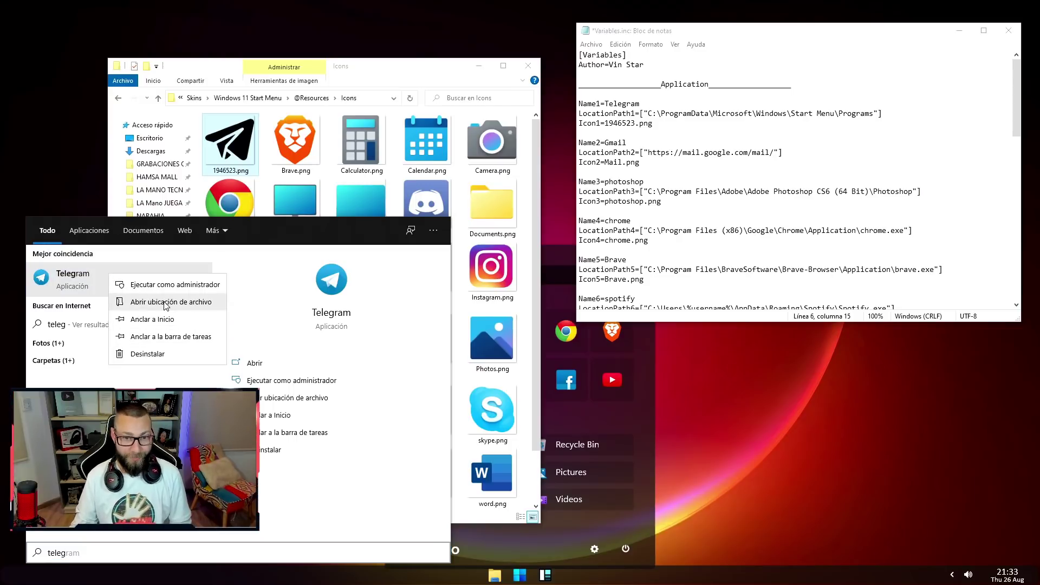
{"action": "left_click", "coordinate": [145, 302]}
{"action": "right_click", "coordinate": [247, 163]}
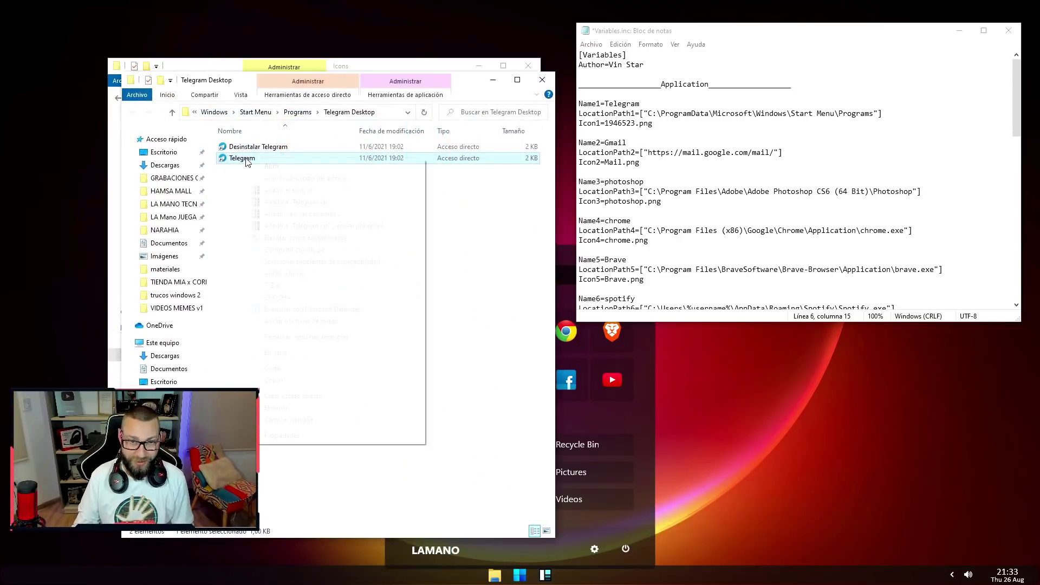
{"action": "left_click", "coordinate": [270, 184]}
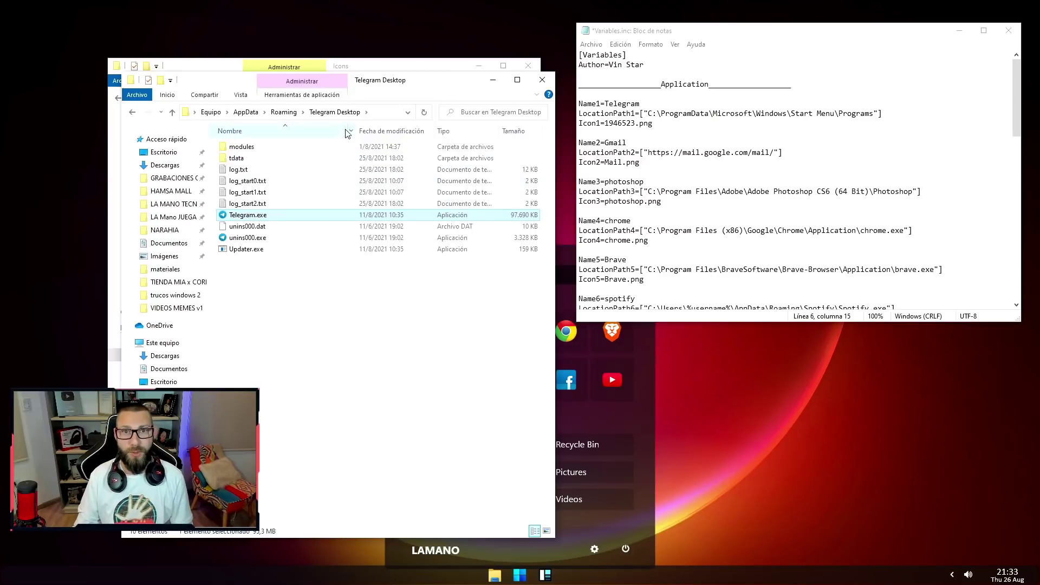
Copy the full path of the Telegram Desktop program folder
{"action": "left_click", "coordinate": [357, 369]}
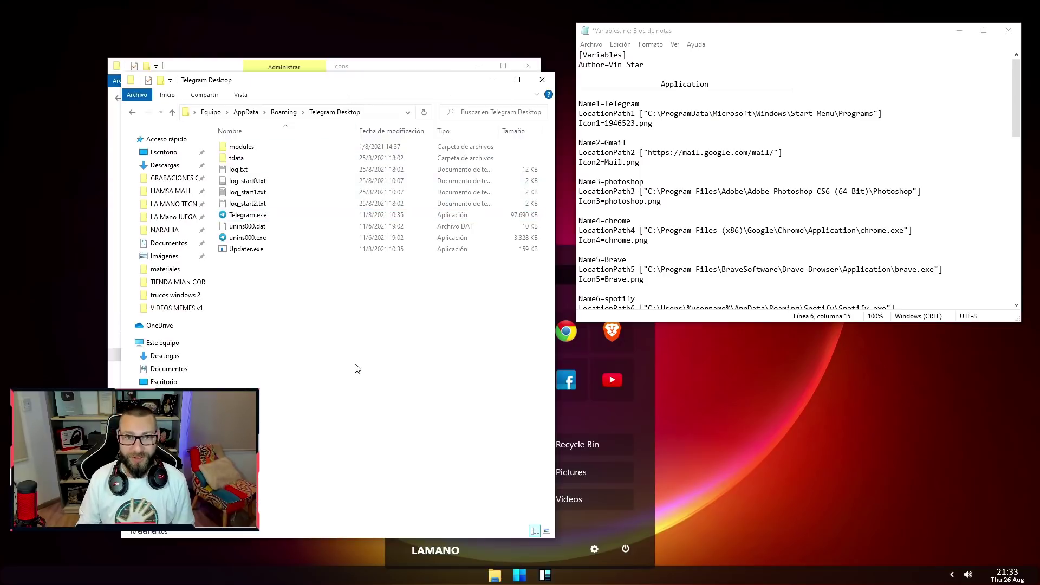
{"action": "left_click", "coordinate": [373, 114]}
{"action": "key", "text": "super+c"}
{"action": "right_click", "coordinate": [297, 112]}
{"action": "left_click", "coordinate": [311, 144]}
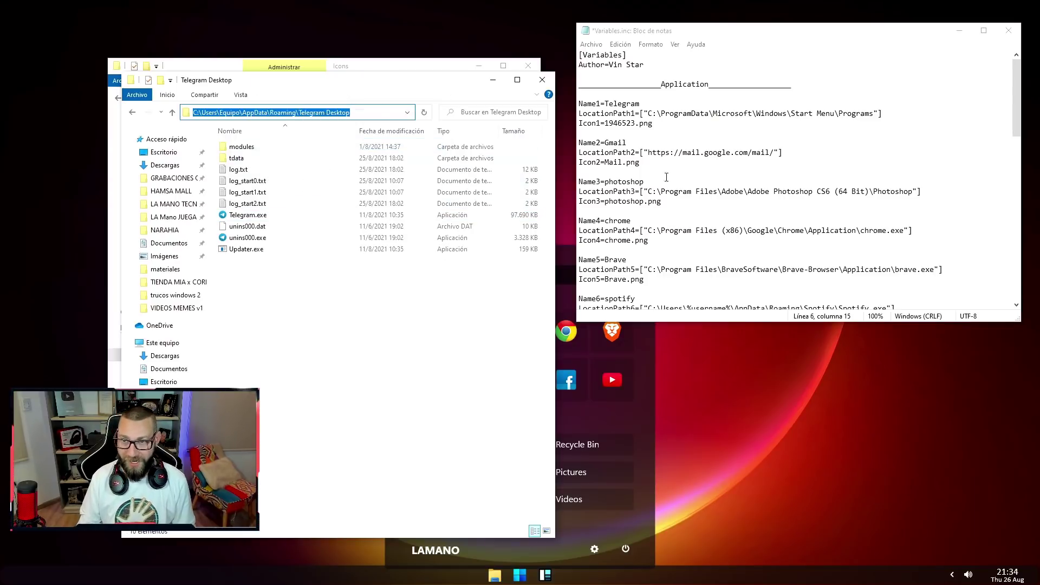
Replace the LocationPath1 path in Variables.inc with the copied C:\Users\Equipo\AppData\Roaming\Telegram Desktop and add a trailing backslash
{"action": "left_click_drag", "start_coordinate": [648, 112], "coordinate": [873, 114]}
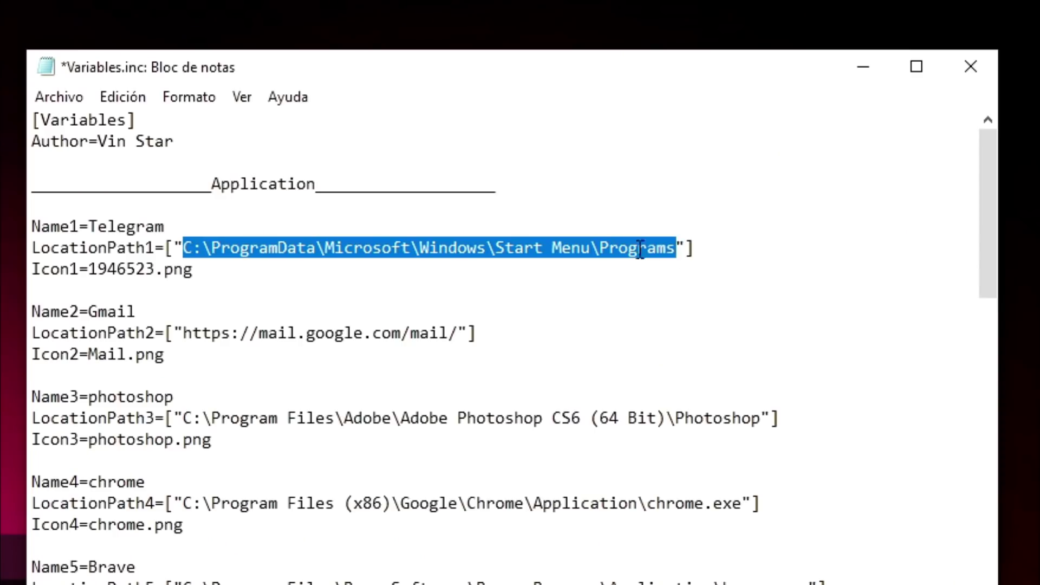
{"action": "right_click", "coordinate": [629, 248]}
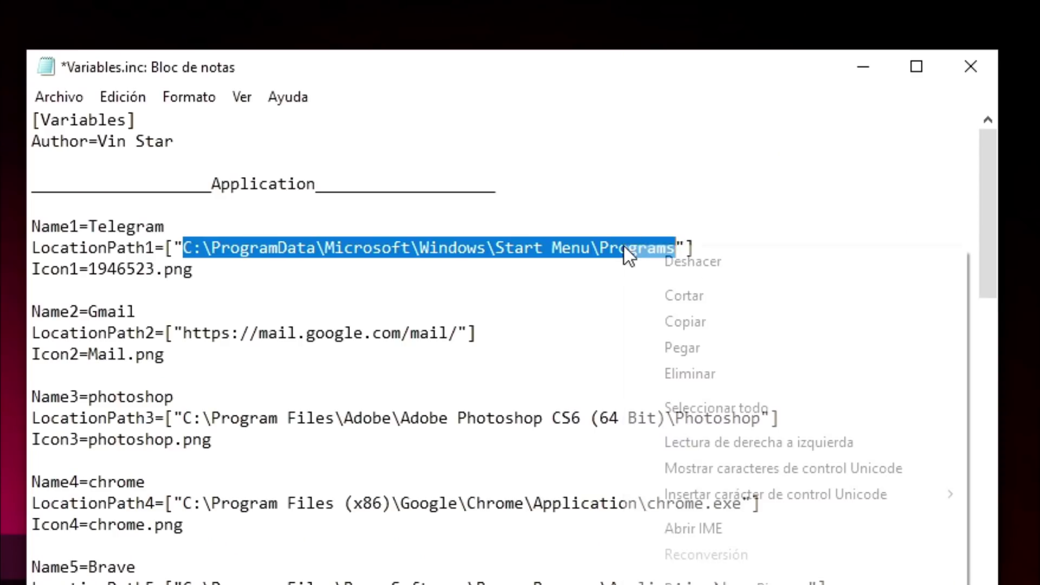
{"action": "left_click", "coordinate": [714, 342]}
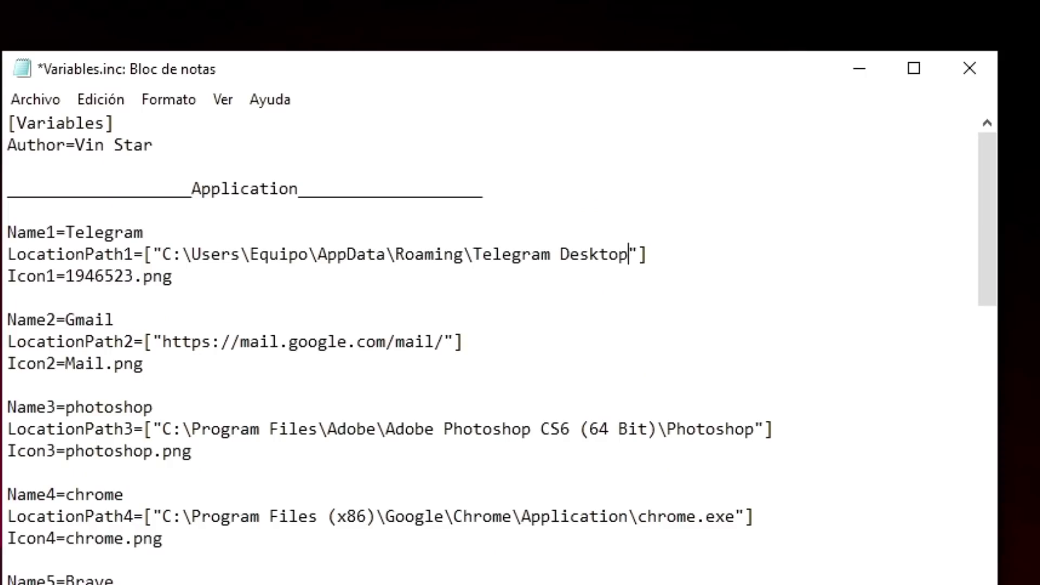
{"action": "type", "text": "\\"}
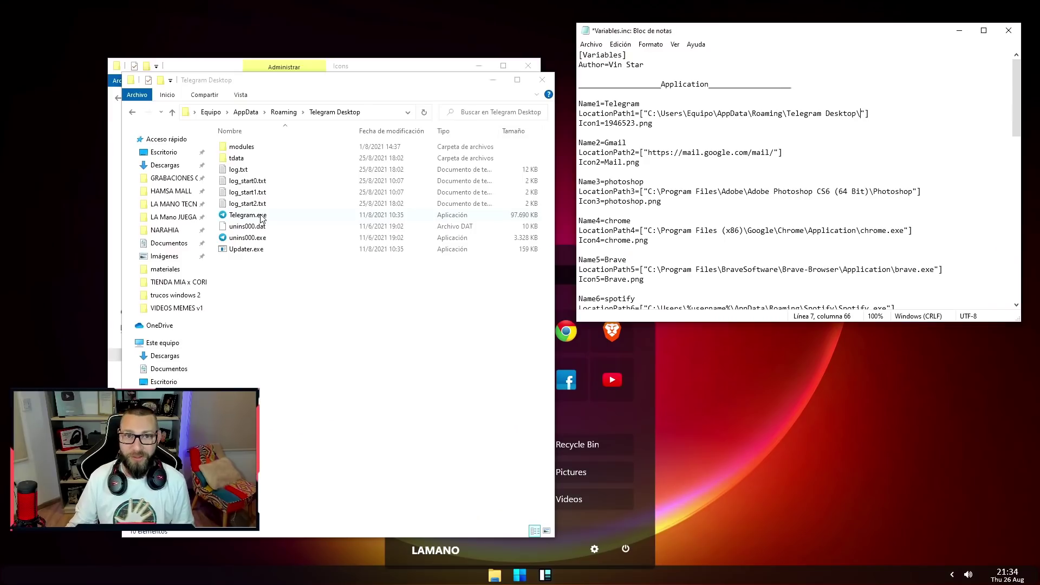
Copy the file name Telegram.exe from the program folder and append it to the LocationPath1 path in Variables.inc
{"action": "left_click", "coordinate": [261, 219]}
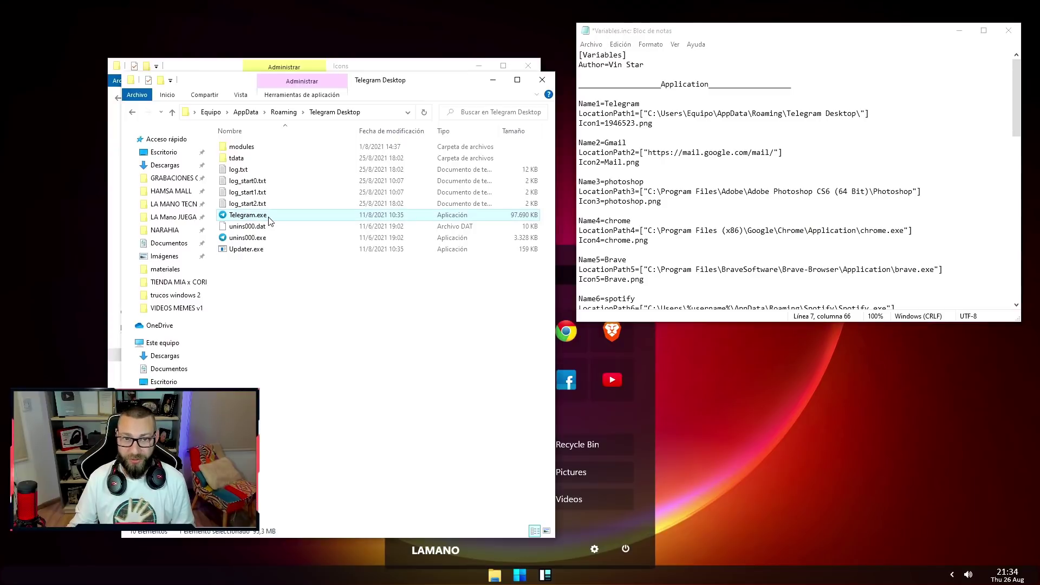
{"action": "left_click", "coordinate": [268, 218]}
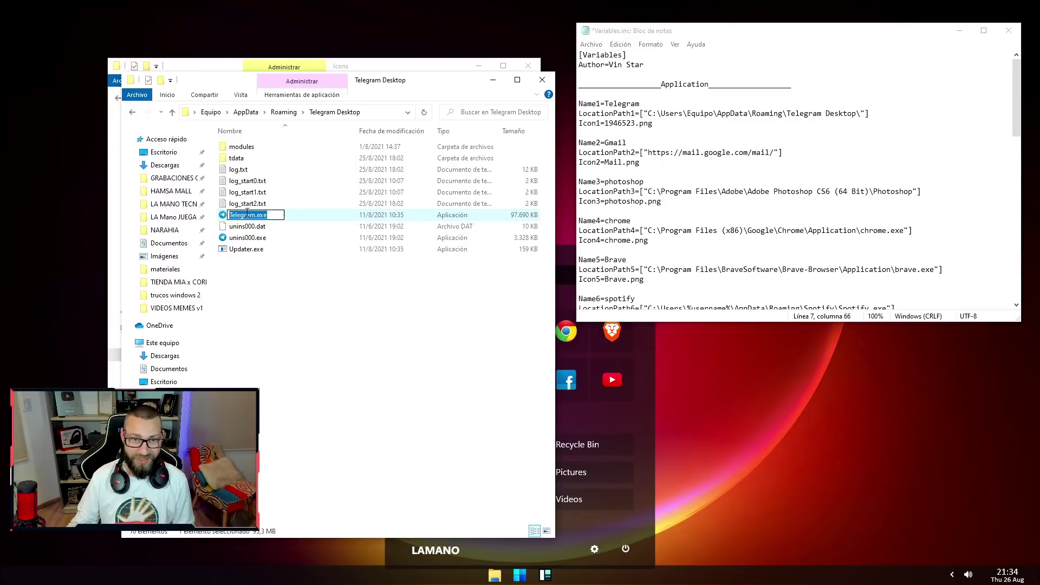
{"action": "right_click", "coordinate": [248, 213]}
{"action": "left_click", "coordinate": [279, 247]}
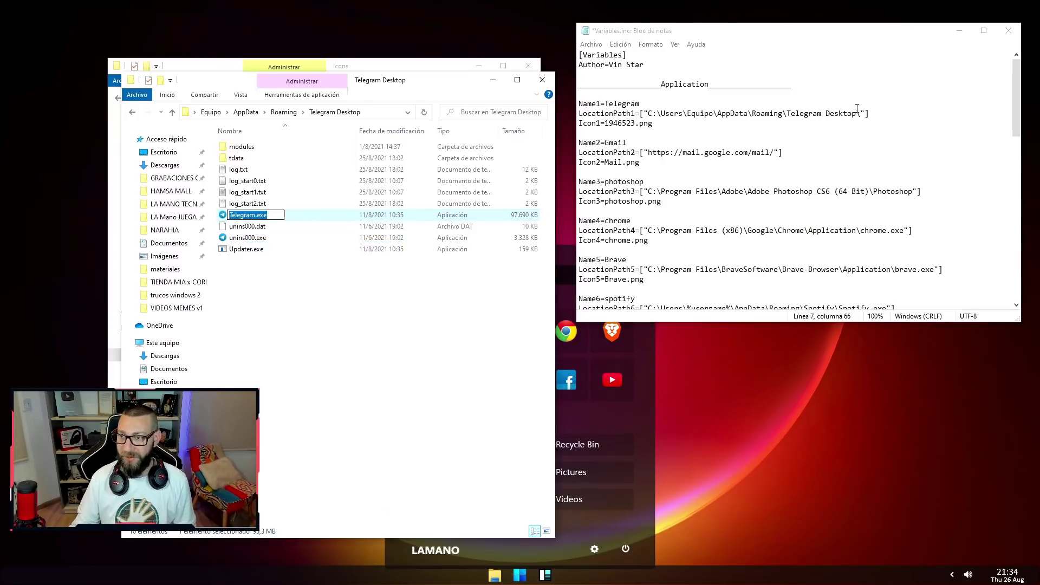
{"action": "left_click", "coordinate": [857, 108]}
{"action": "type", "text": "\\"}
{"action": "type", "text": "Telegram.exe"}
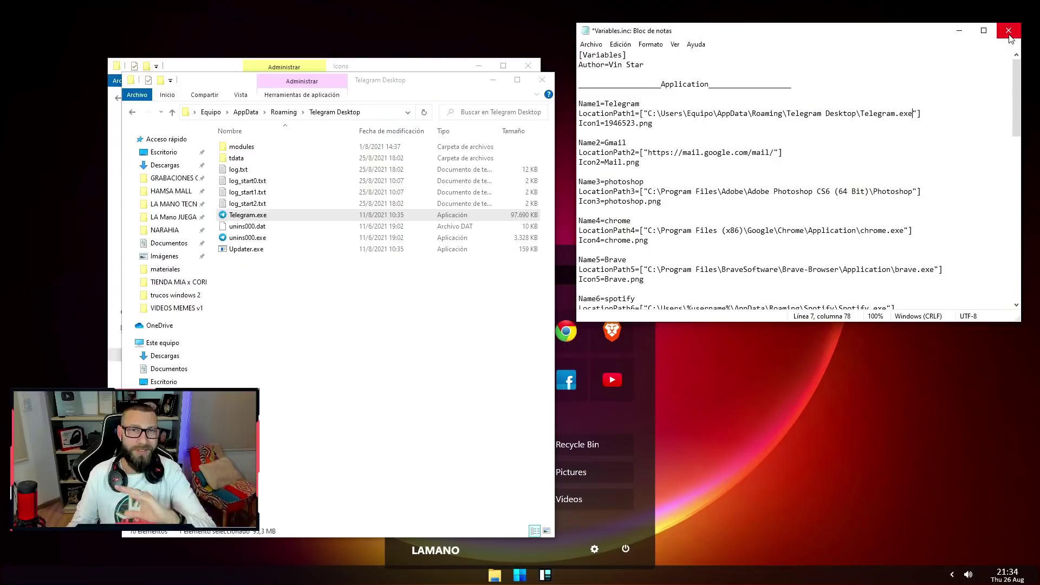
Close Variables.inc with its changes saved, and close the Telegram Desktop and Icons folder windows
{"action": "left_click", "coordinate": [1009, 36]}
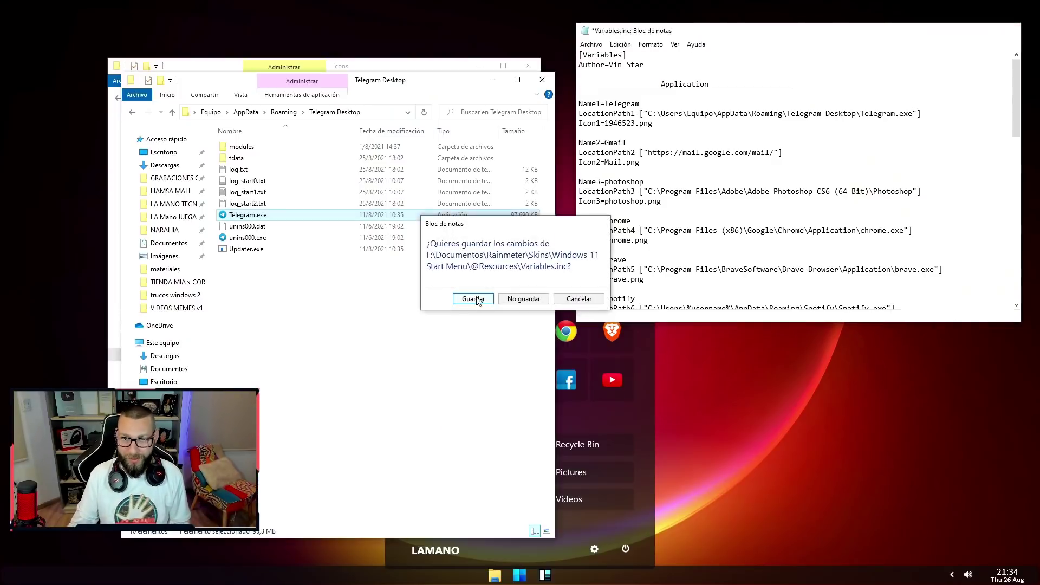
{"action": "key", "text": "Return"}
{"action": "left_click", "coordinate": [542, 79]}
{"action": "left_click", "coordinate": [528, 67]}
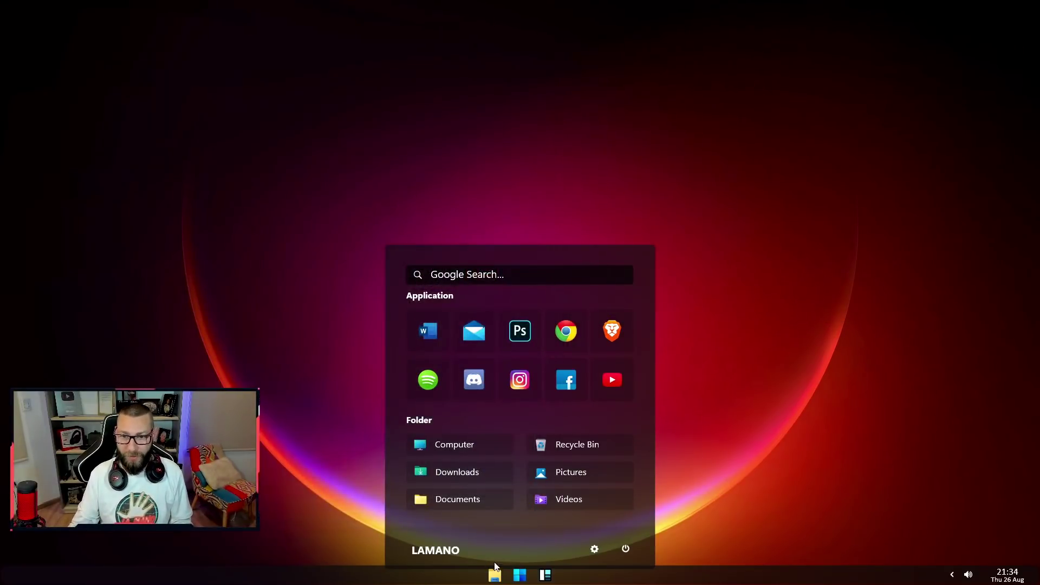
Reload the Windows 11 Start menu, test its Telegram shortcut by launching the program, and close Telegram
{"action": "left_click", "coordinate": [521, 577]}
{"action": "left_click", "coordinate": [520, 576]}
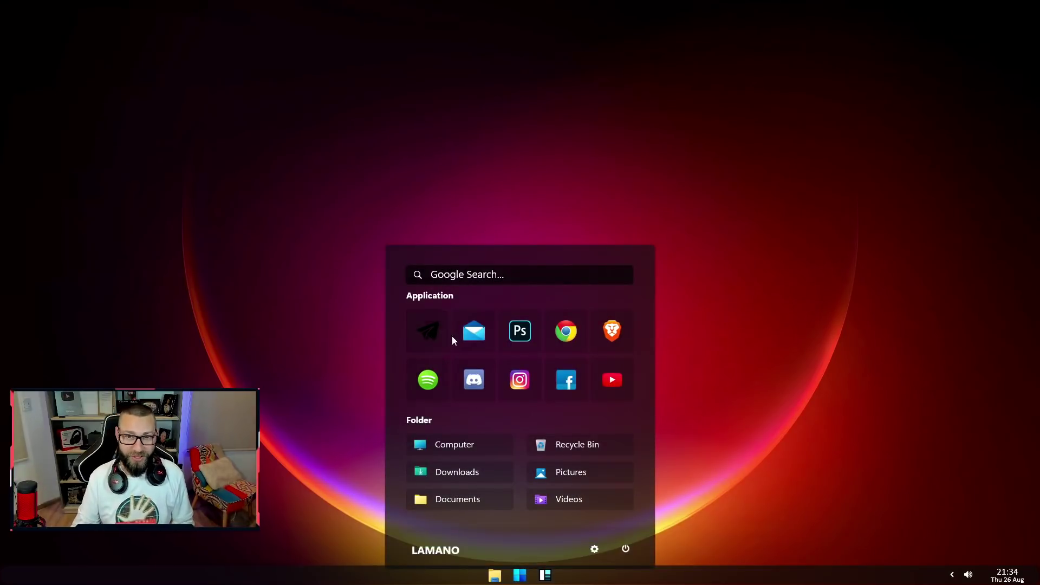
{"action": "left_click", "coordinate": [430, 335]}
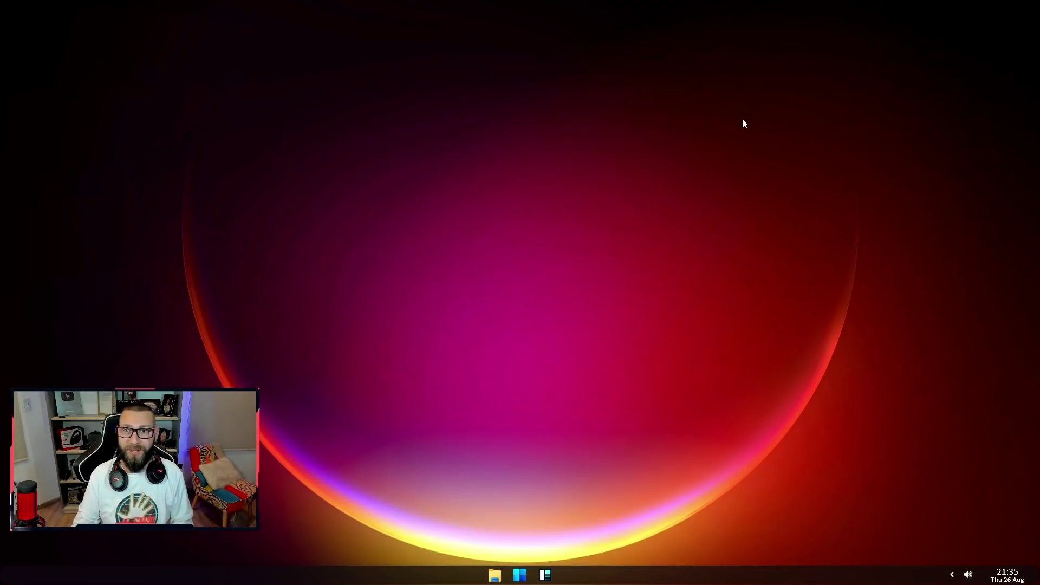
{"action": "left_click", "coordinate": [1034, 5]}
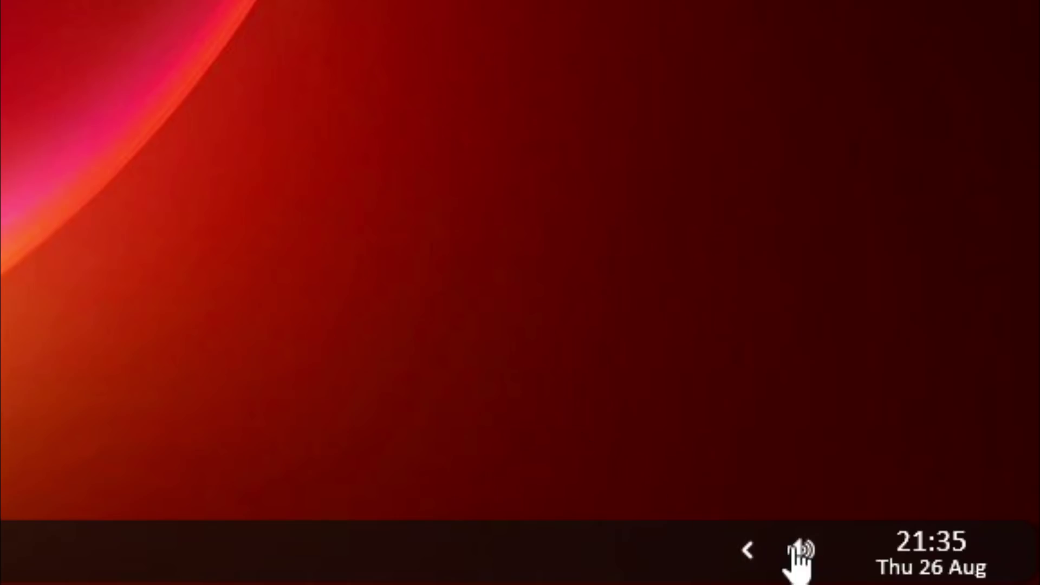
Test the skin taskbar's volume control by lowering and raising the level, and check its hidden tray icons
{"action": "scroll", "coordinate": [798, 558], "scroll_direction": "down", "scroll_amount": 2}
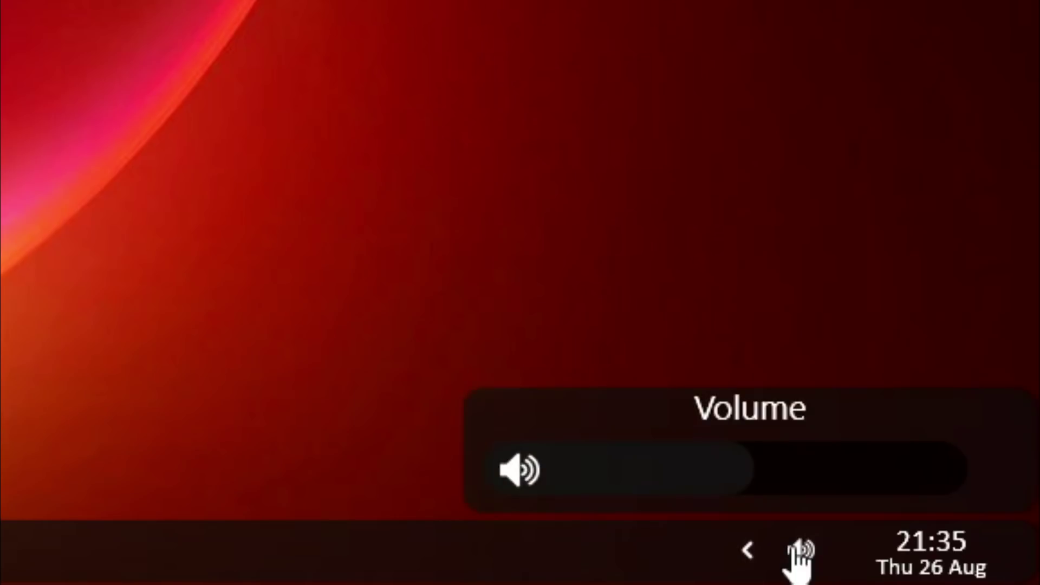
{"action": "scroll", "coordinate": [806, 555], "scroll_direction": "up", "scroll_amount": 10}
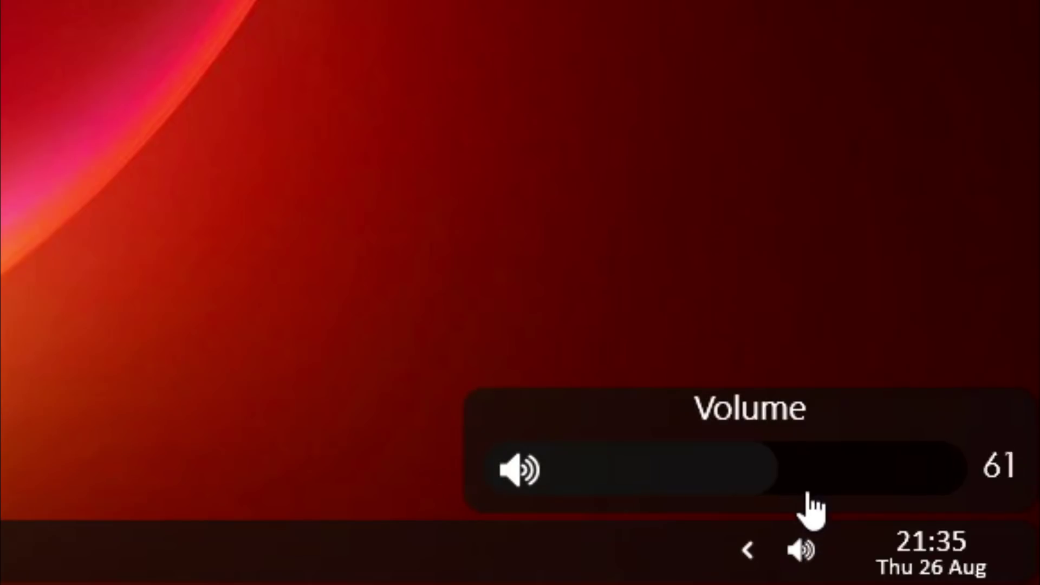
{"action": "scroll", "coordinate": [806, 553], "scroll_direction": "down", "scroll_amount": 10}
{"action": "left_click", "coordinate": [753, 555]}
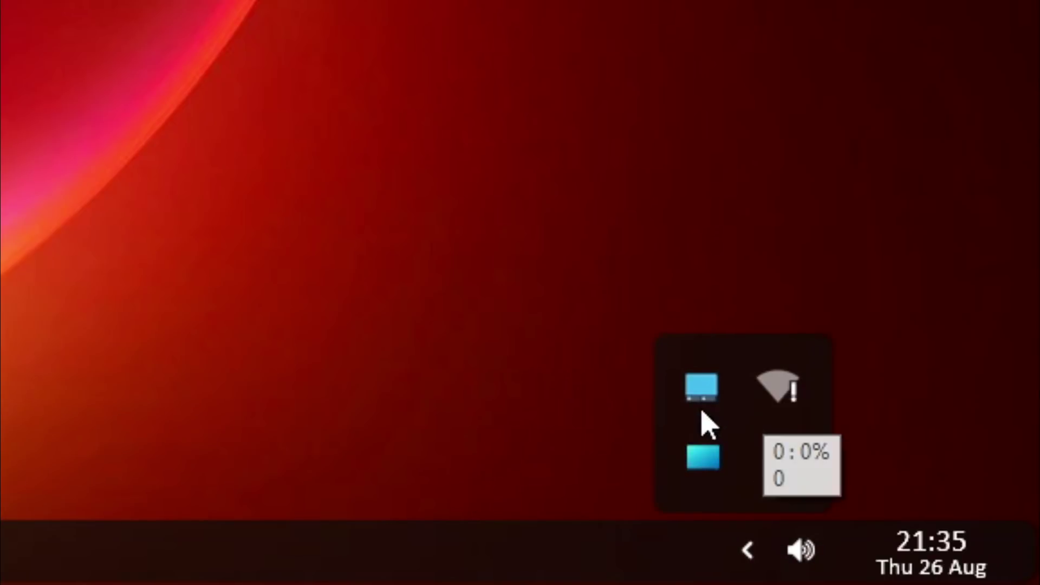
{"action": "left_click", "coordinate": [705, 457]}
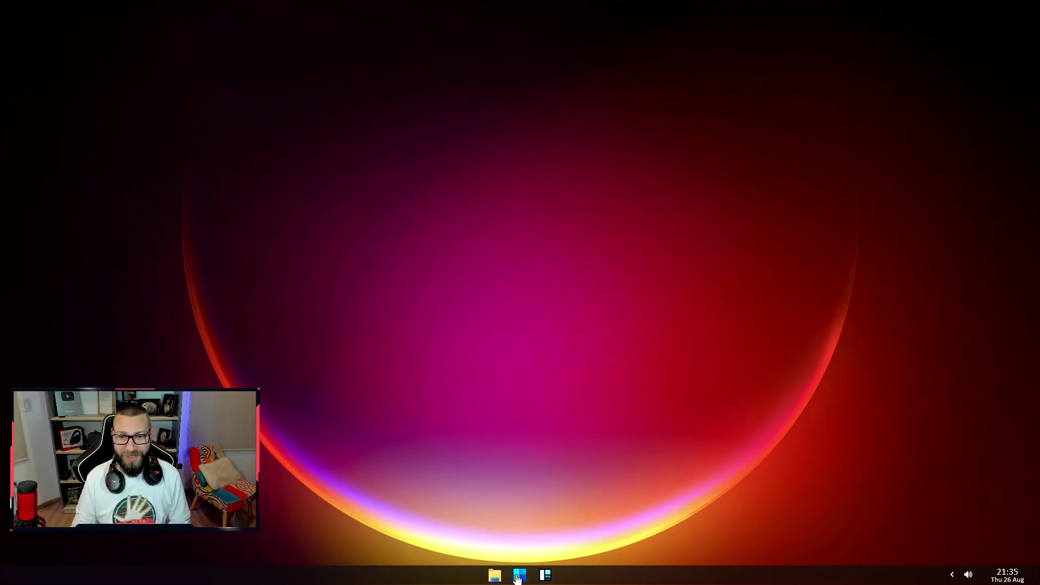
Try the Light and Dark themes through the Start menu's Change Skin action, return to Glass and finish the theme setup
{"action": "left_click", "coordinate": [517, 577]}
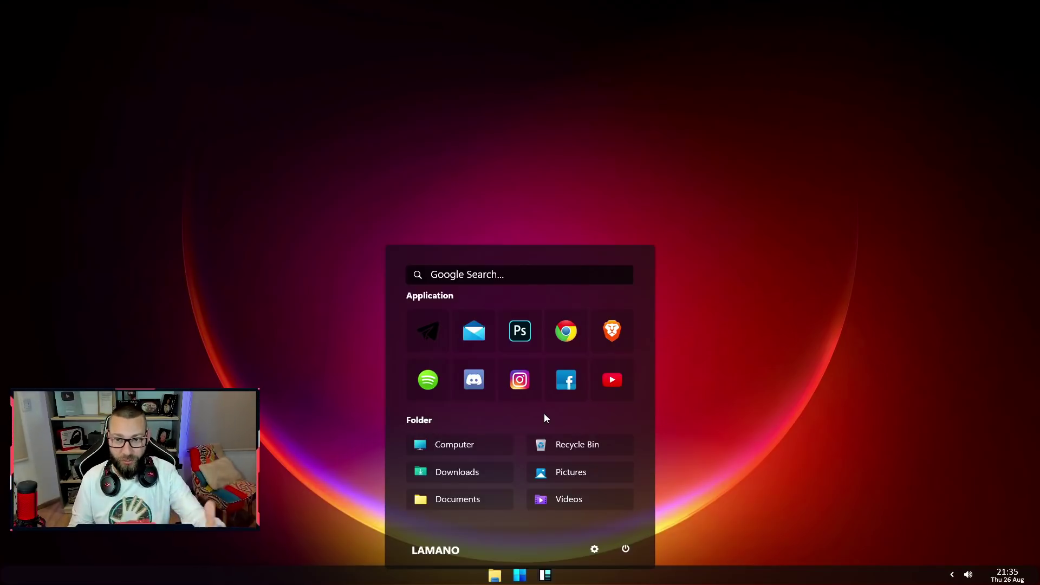
{"action": "right_click", "coordinate": [544, 414]}
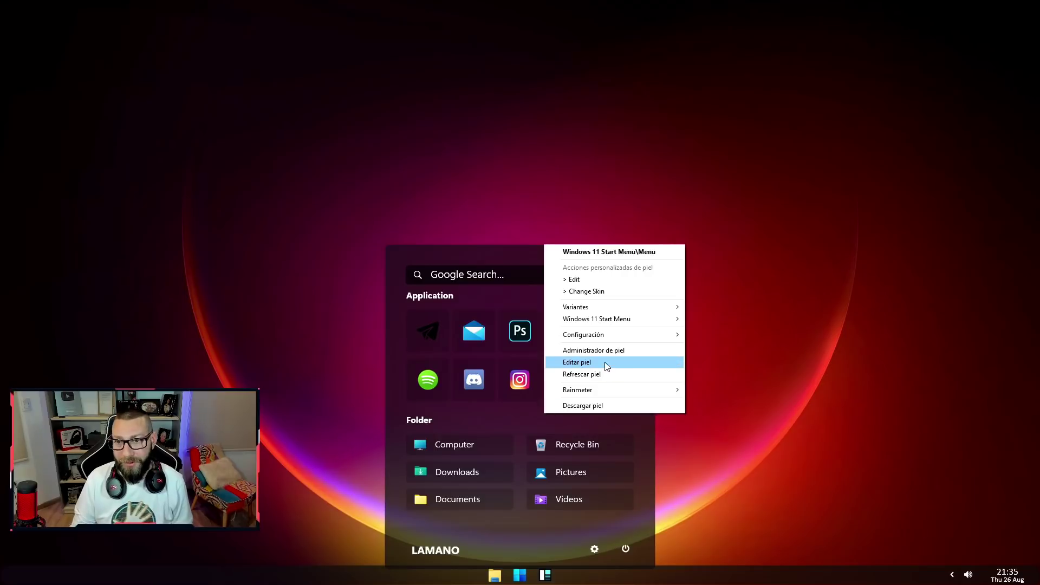
{"action": "left_click", "coordinate": [583, 293]}
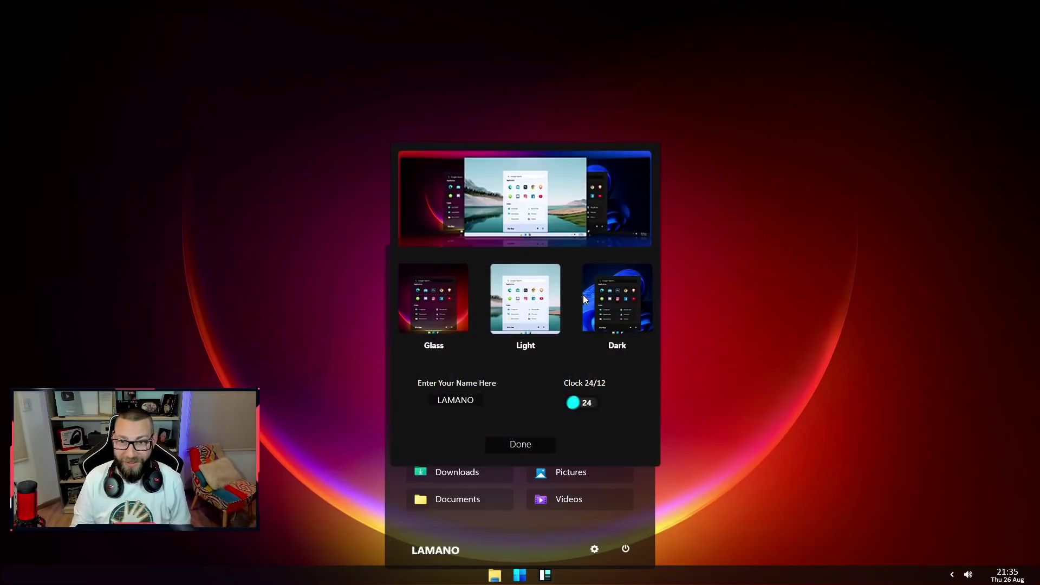
{"action": "left_click", "coordinate": [515, 309]}
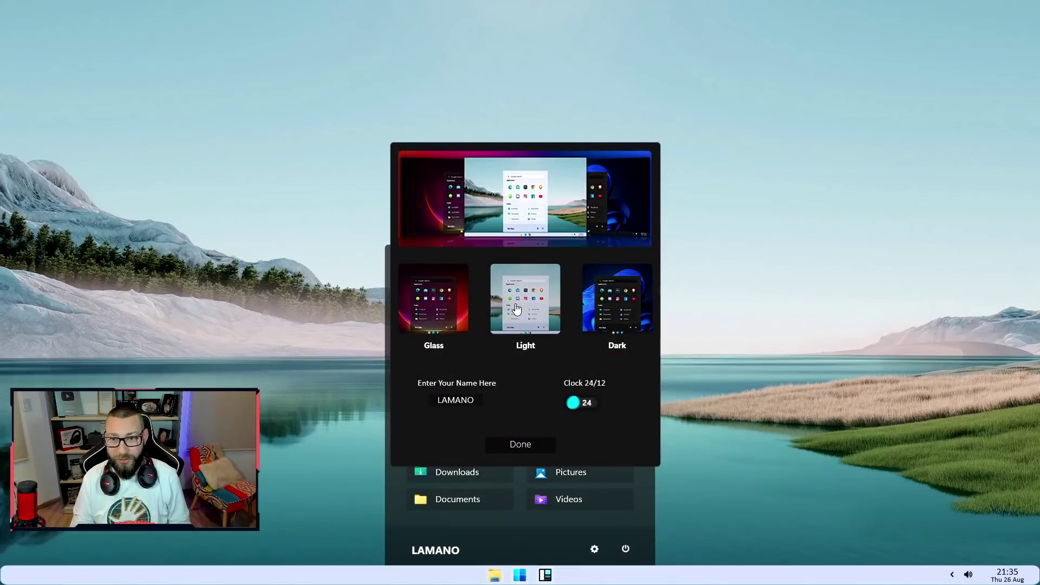
{"action": "left_click", "coordinate": [606, 313]}
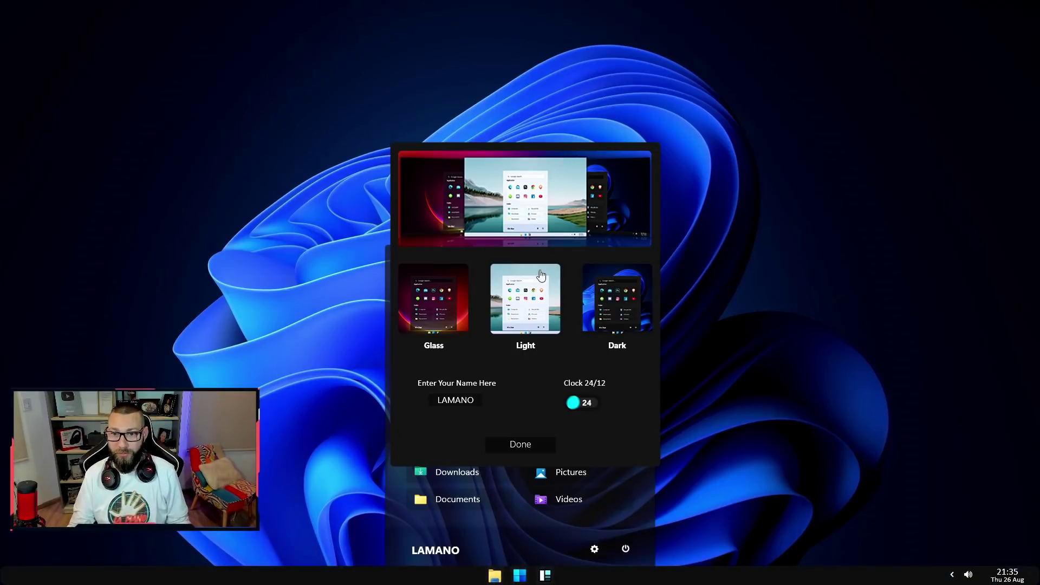
{"action": "left_click", "coordinate": [520, 444]}
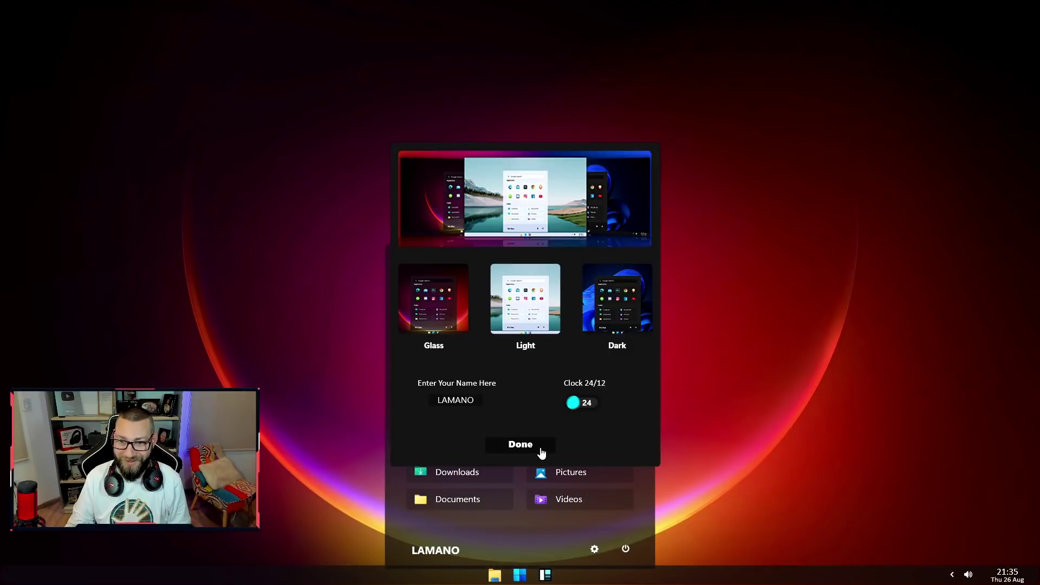
{"action": "left_click", "coordinate": [536, 445]}
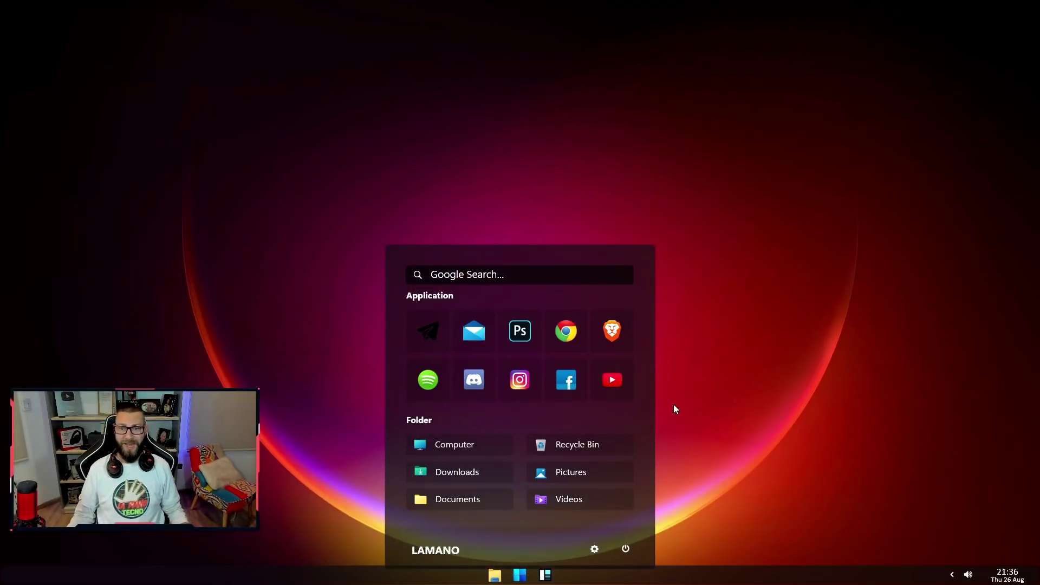